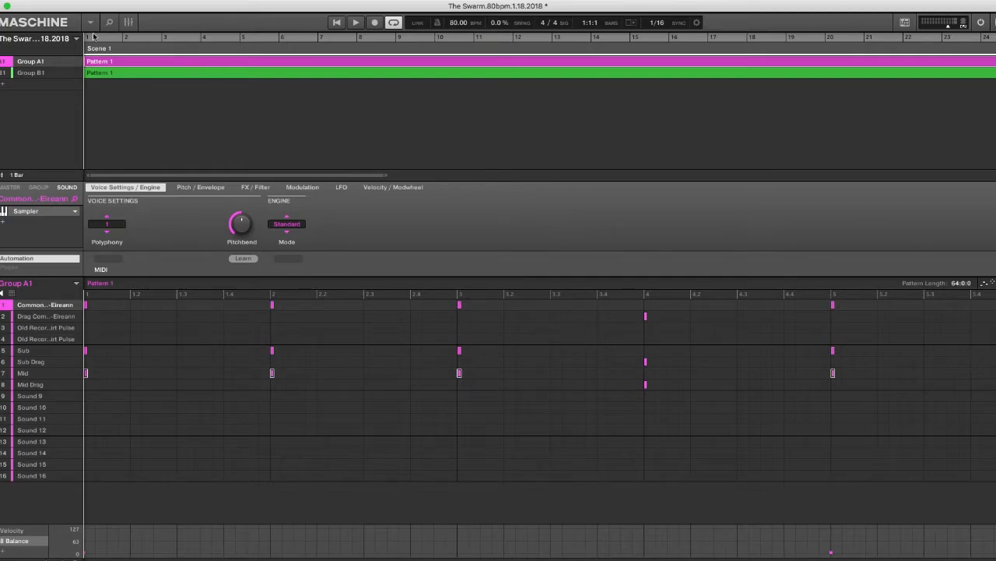
Step: Look through the full length of the arrangement and compare the patterns of Group A1 and Group B1
{"action": "scroll", "coordinate": [541, 109], "scroll_direction": "right", "scroll_amount": 10}
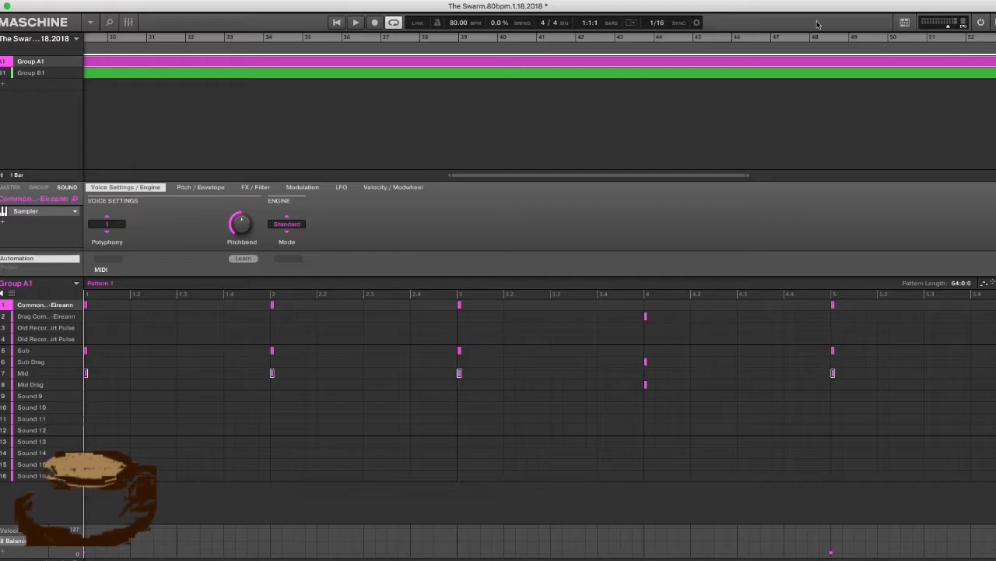
{"action": "scroll", "coordinate": [685, 176], "scroll_direction": "right", "scroll_amount": 5}
{"action": "left_click_drag", "start_coordinate": [743, 176], "coordinate": [239, 176]}
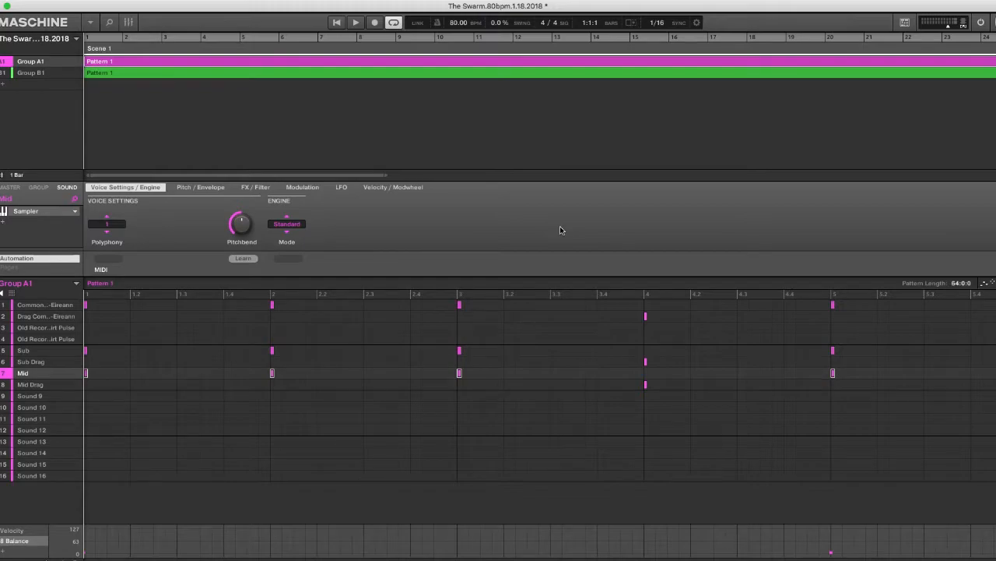
{"action": "key", "text": "Right"}
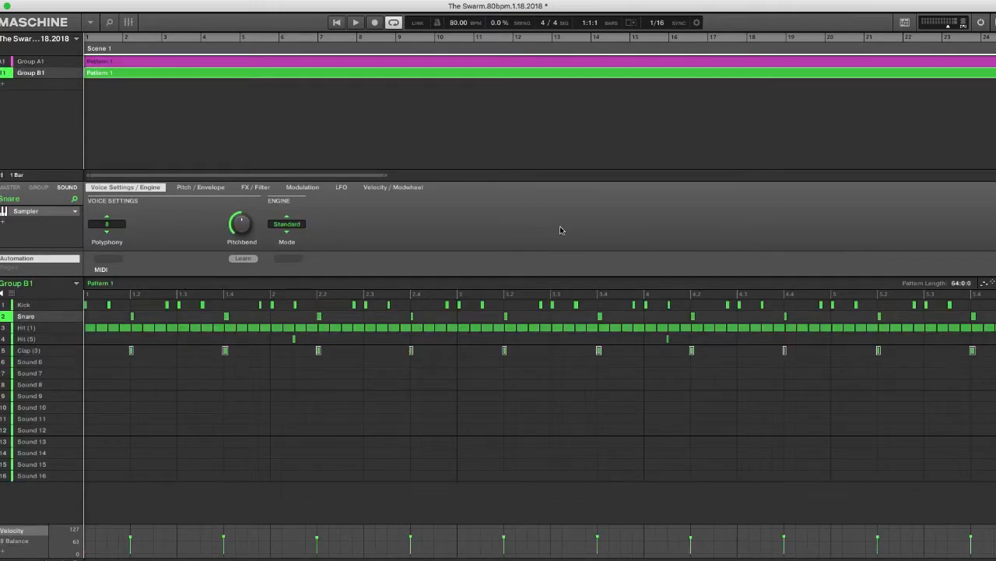
{"action": "key", "text": "Left"}
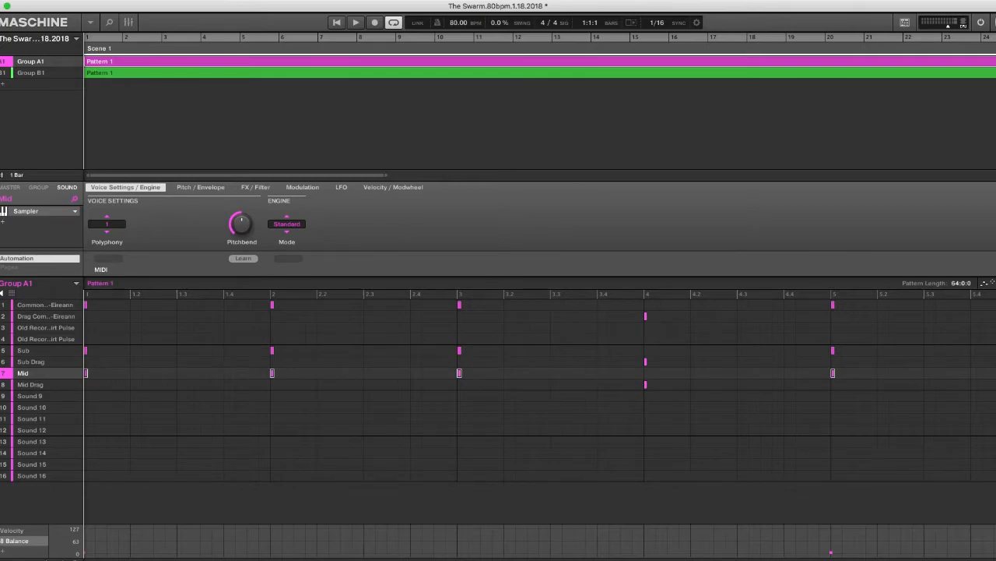
Step: Open the audio export settings and expand Group A1 and Group B1 to check which sounds are included
{"action": "left_click", "coordinate": [65, 0]}
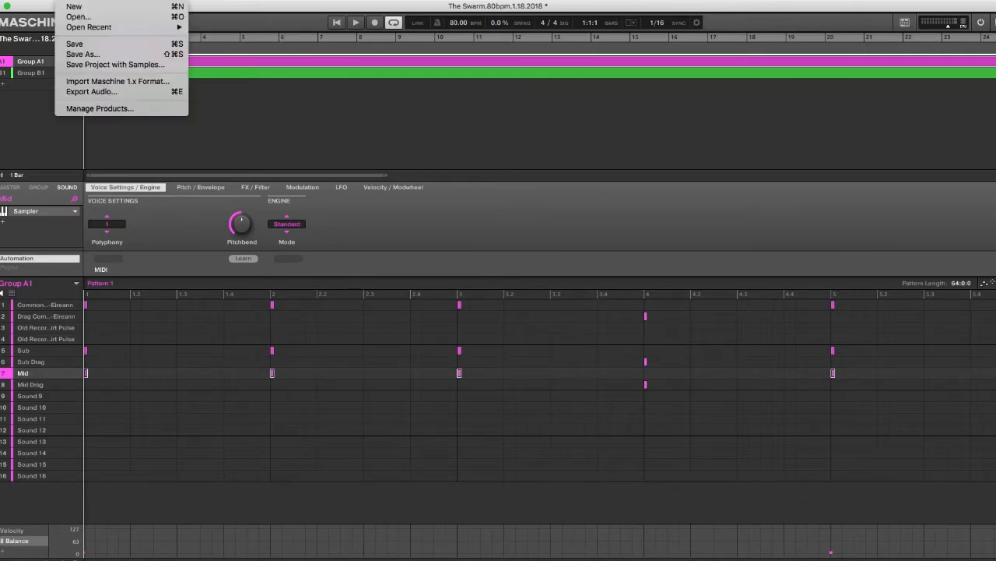
{"action": "left_click", "coordinate": [102, 93]}
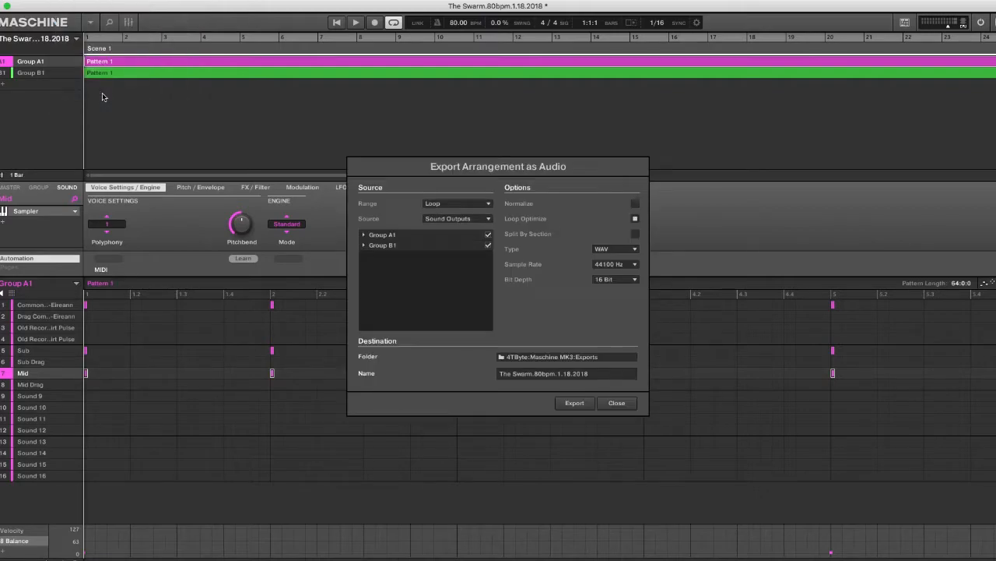
{"action": "left_click", "coordinate": [365, 234]}
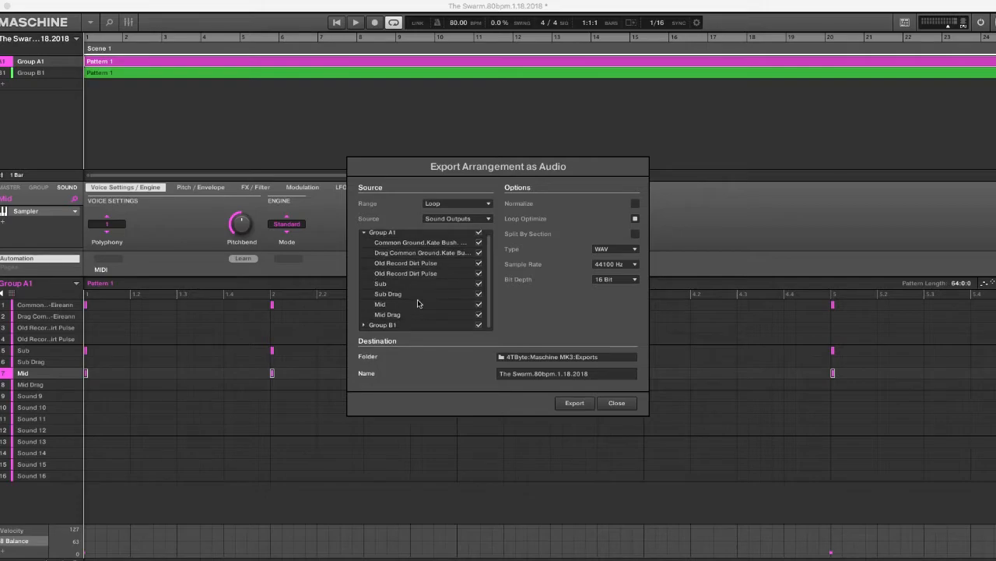
{"action": "left_click", "coordinate": [365, 326]}
{"action": "scroll", "coordinate": [471, 312], "scroll_direction": "down", "scroll_amount": 2}
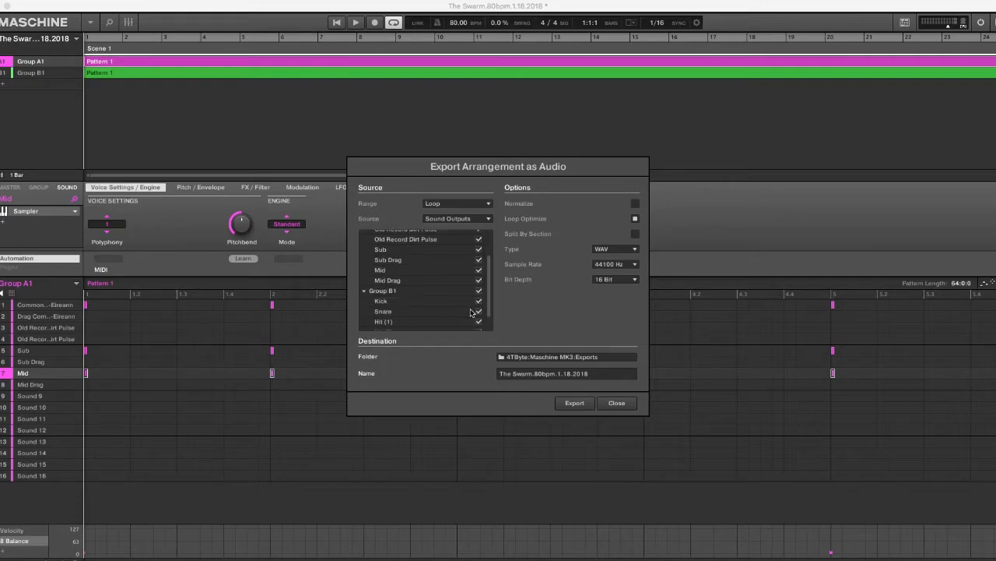
{"action": "scroll", "coordinate": [471, 312], "scroll_direction": "down", "scroll_amount": 1}
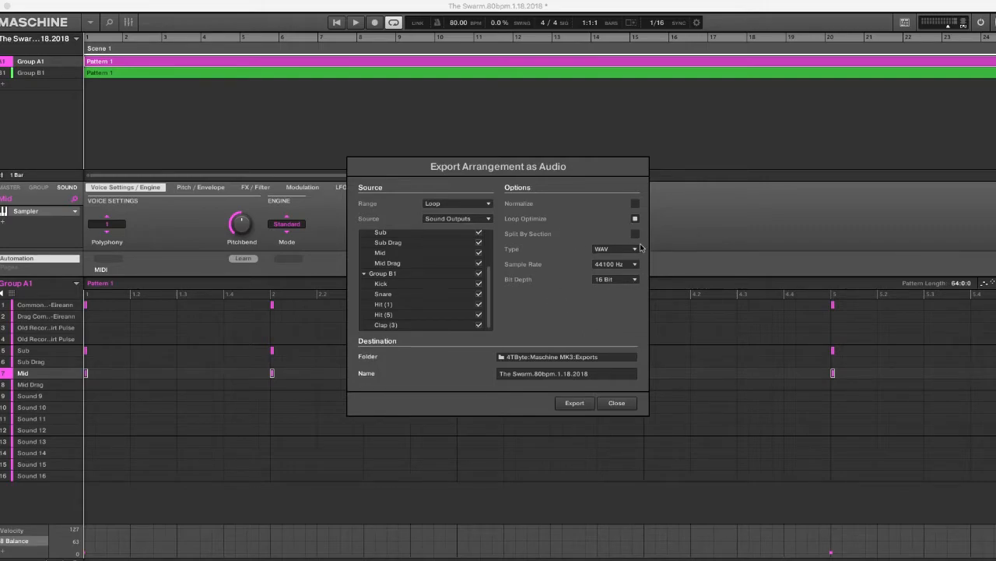
Step: Set the export destination folder to the Desktop
{"action": "left_click", "coordinate": [576, 358]}
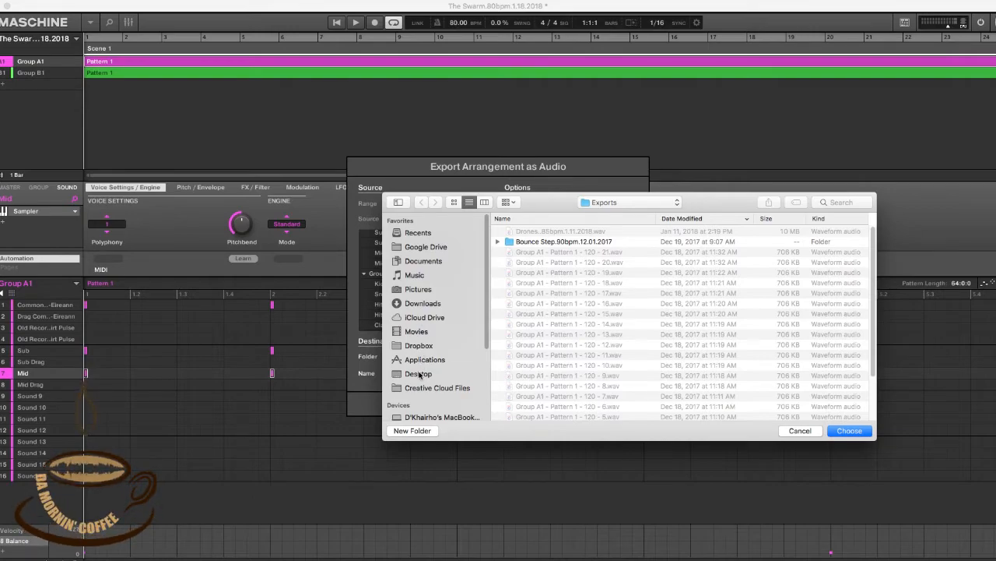
{"action": "left_click", "coordinate": [419, 375]}
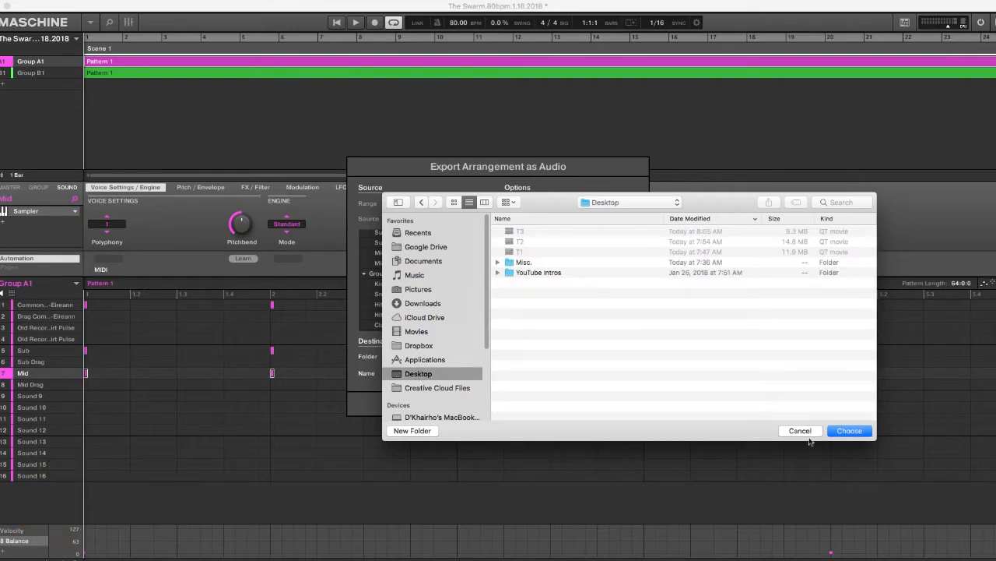
{"action": "left_click", "coordinate": [849, 430]}
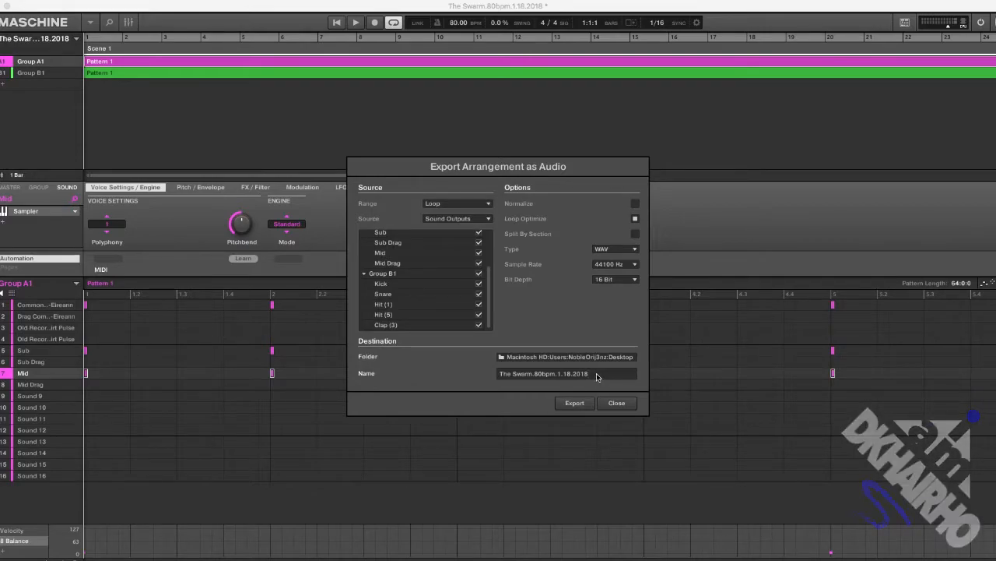
Step: Shorten the export name to The Swarm.80bpm, export the sound outputs as audio and close the export dialog
{"action": "key", "text": "BackSpace"}
{"action": "key", "text": "BackSpace"}
{"action": "key", "text": "BackSpace"}
{"action": "key", "text": "BackSpace"}
{"action": "key", "text": "BackSpace"}
{"action": "key", "text": "BackSpace"}
{"action": "key", "text": "BackSpace"}
{"action": "key", "text": "BackSpace"}
{"action": "key", "text": "BackSpace"}
{"action": "key", "text": "BackSpace"}
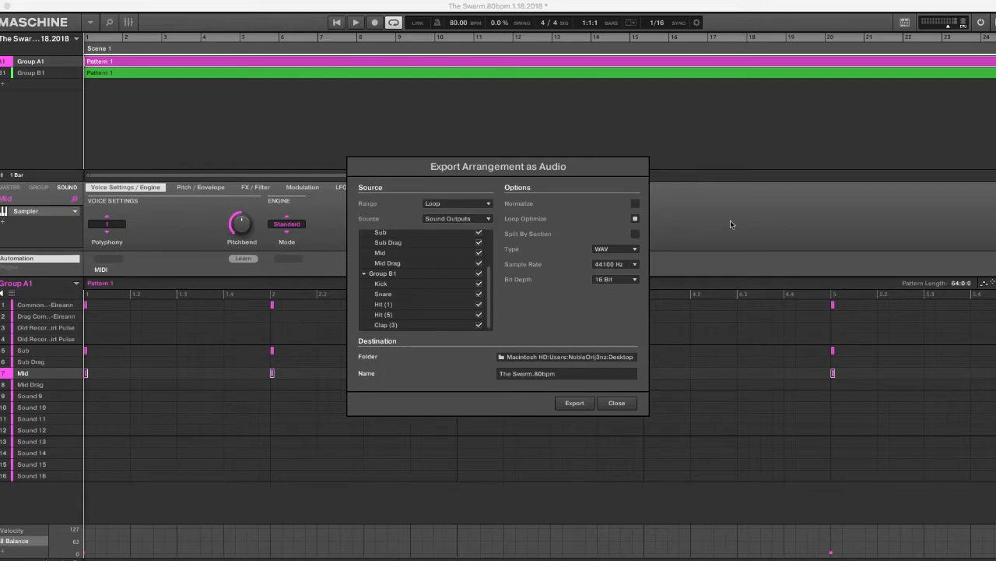
{"action": "left_click", "coordinate": [574, 403]}
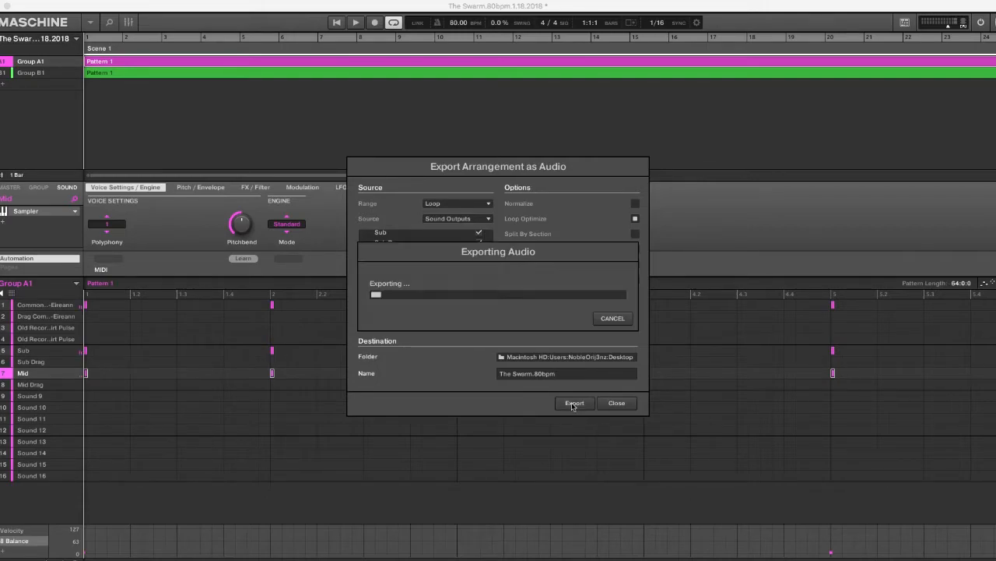
{"action": "left_click", "coordinate": [624, 404]}
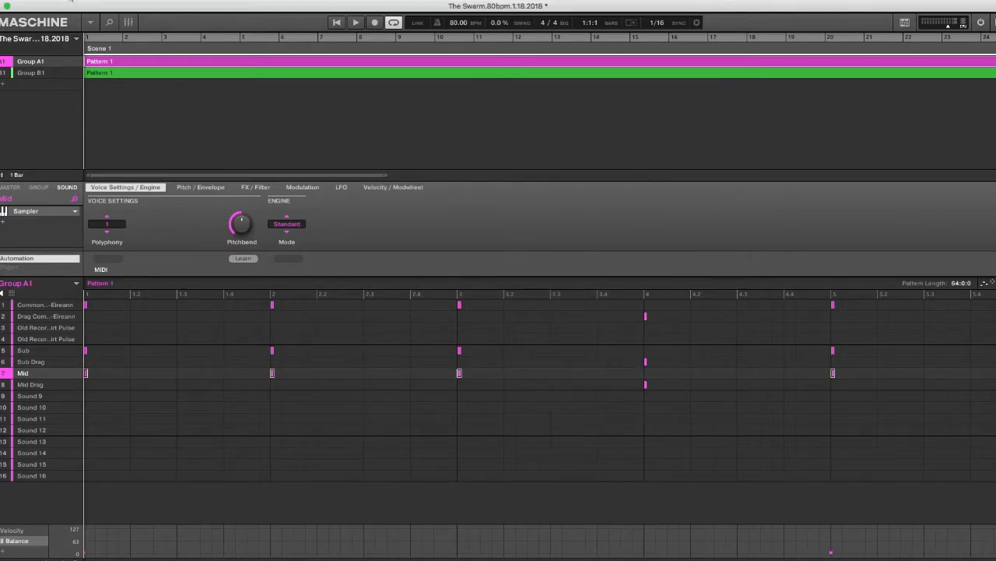
Step: Save the project and quit Maschine
{"action": "left_click", "coordinate": [81, 2]}
{"action": "mouse_move", "coordinate": [71, 1]}
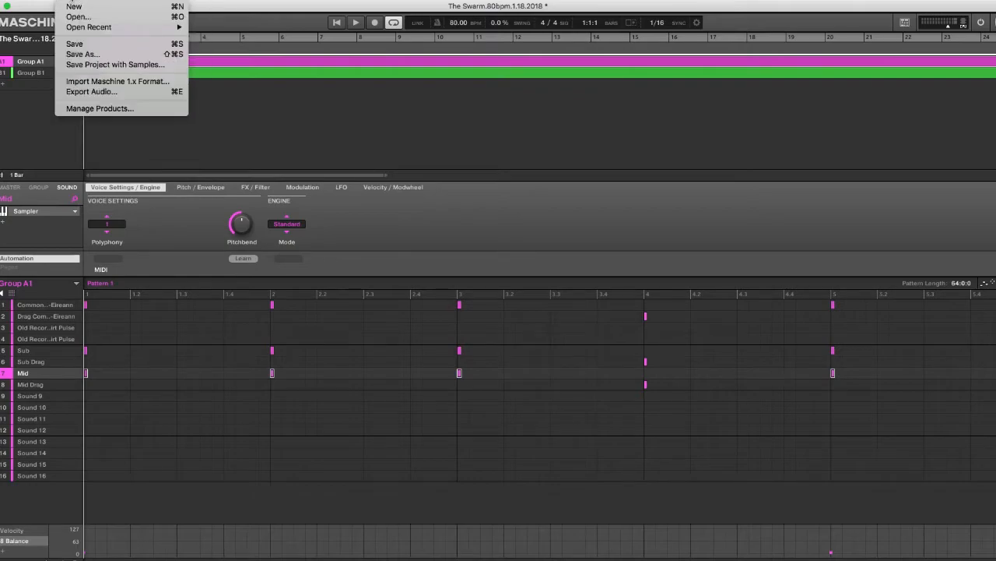
{"action": "left_click", "coordinate": [78, 46]}
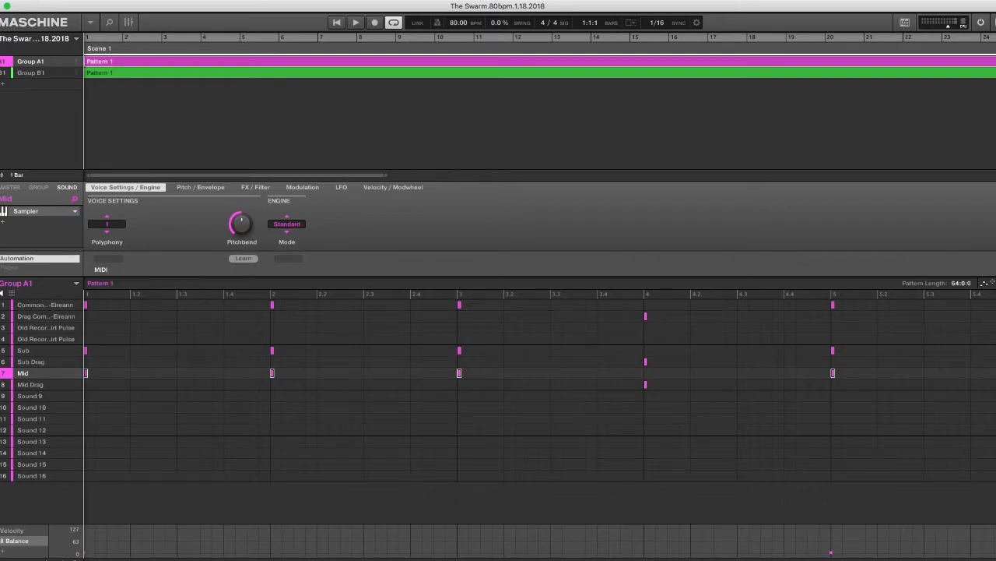
{"action": "left_click", "coordinate": [27, 0]}
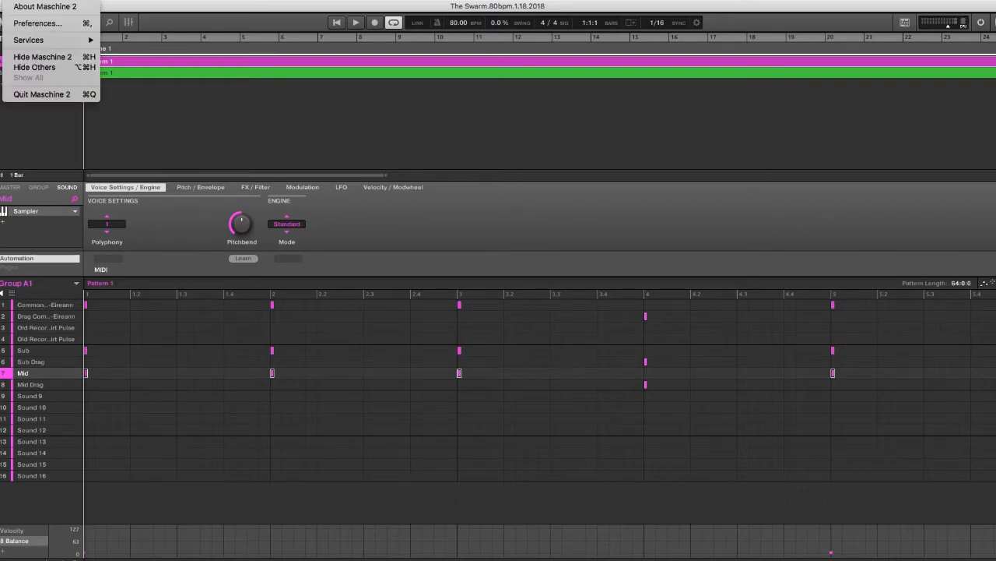
{"action": "left_click", "coordinate": [40, 94]}
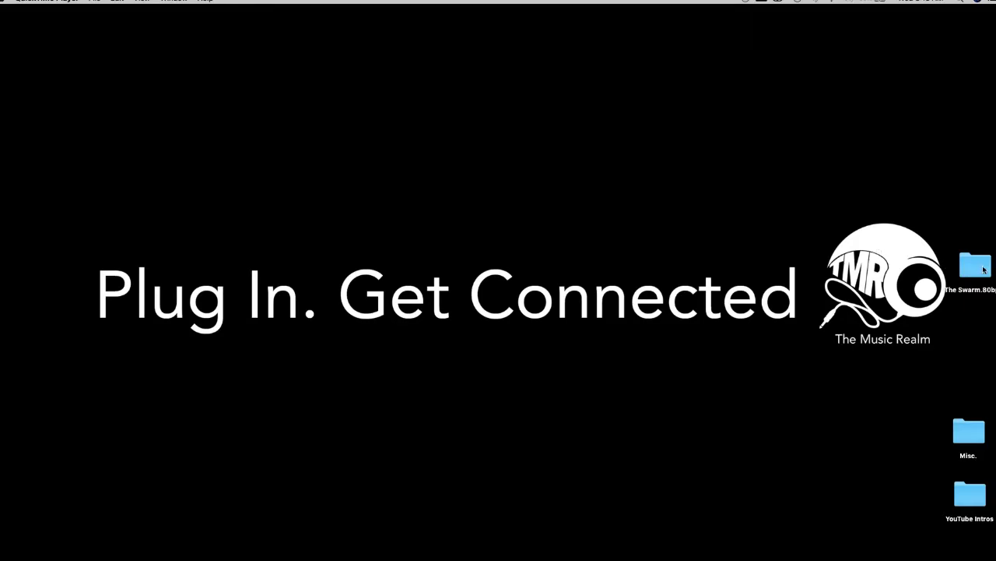
Step: Move the exported The Swarm.80bpm folder to an empty area of the desktop and open it
{"action": "left_click_drag", "start_coordinate": [985, 271], "coordinate": [539, 160]}
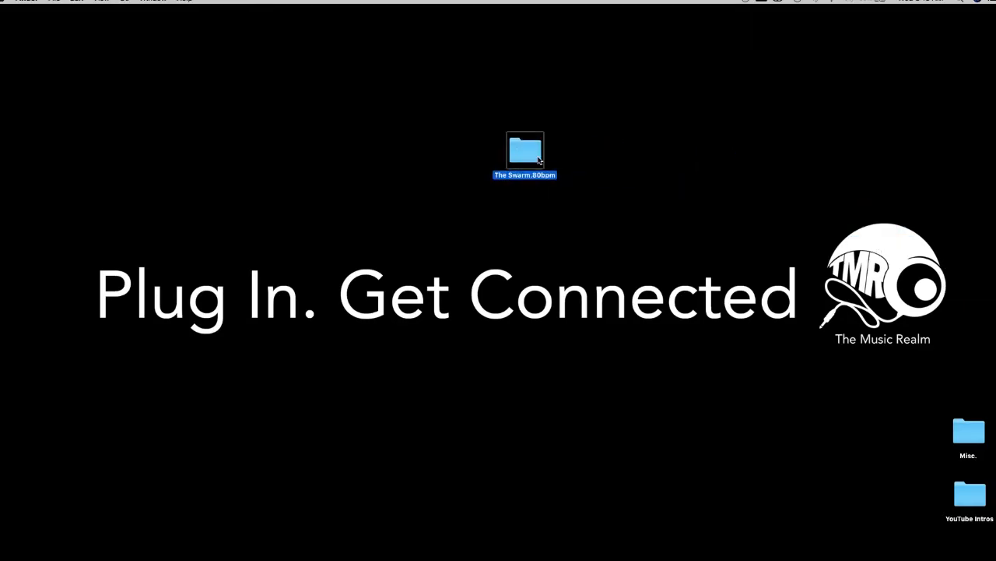
{"action": "double_click", "coordinate": [538, 161]}
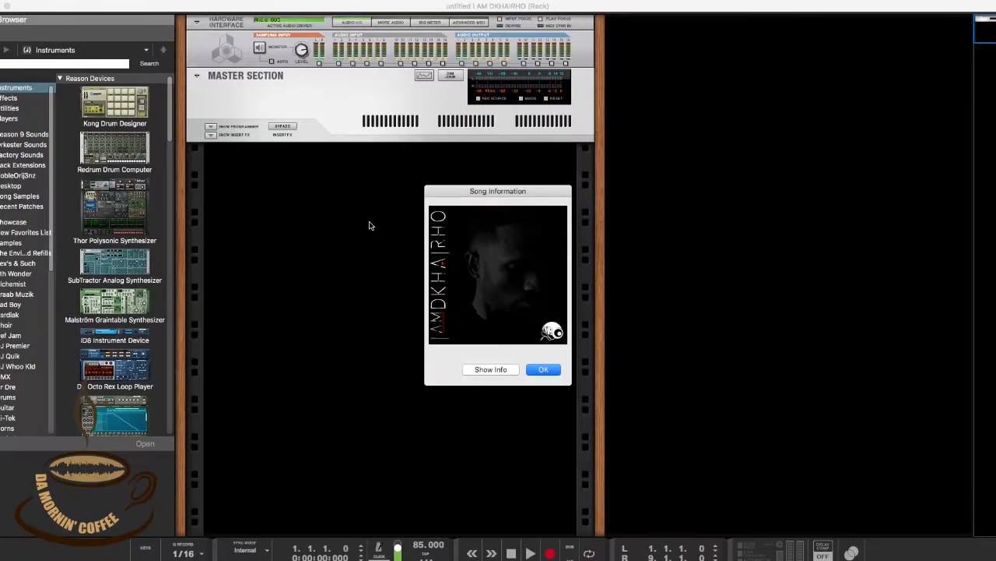
Step: In the new Reason song, dismiss the song information and set the tempo to 80 BPM
{"action": "left_click", "coordinate": [557, 369]}
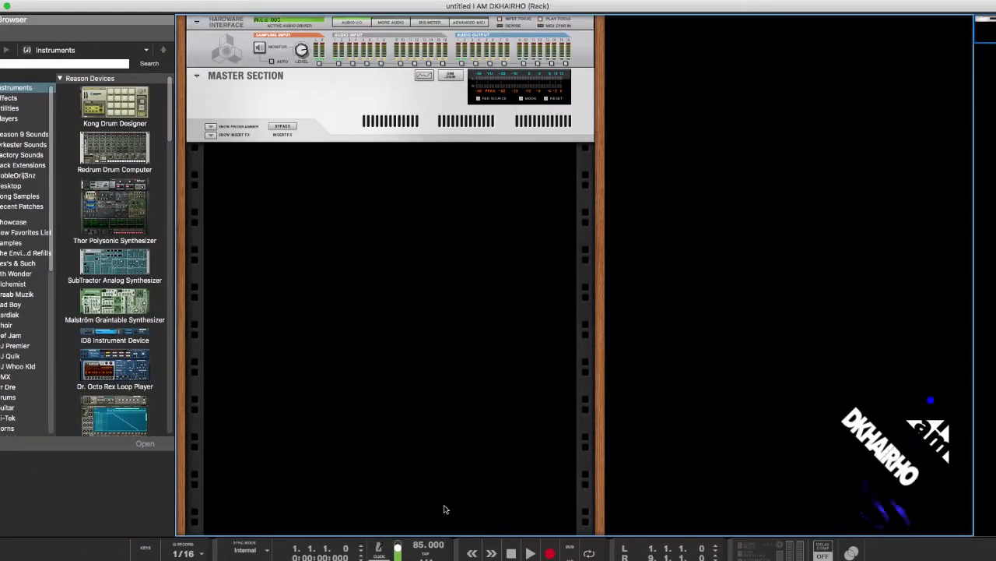
{"action": "double_click", "coordinate": [420, 543]}
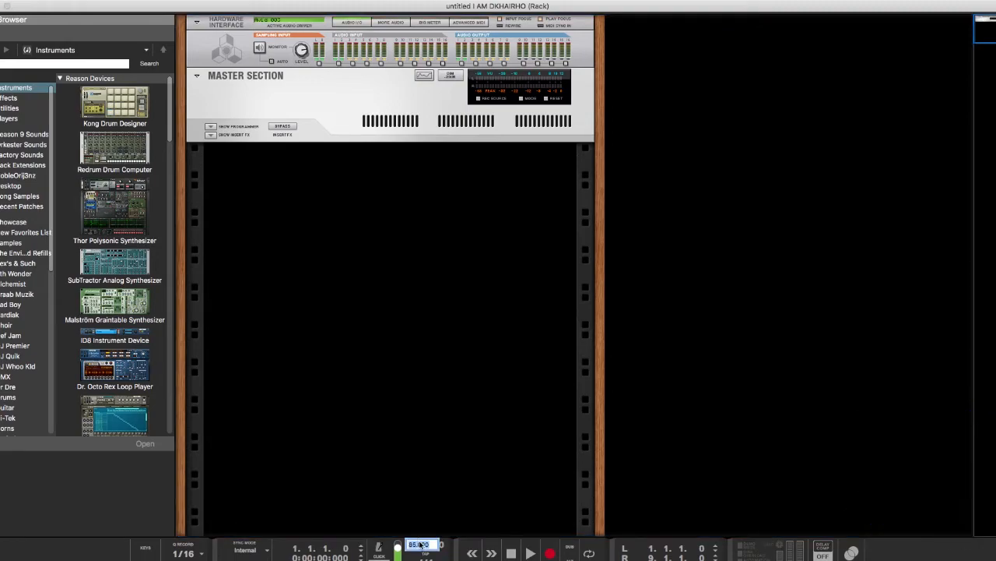
{"action": "type", "text": "80"}
{"action": "key", "text": "Return"}
Step: Show the sequencer and import all WAV files from the Desktop folder The Swarm.80bpm as separate audio tracks
{"action": "left_click", "coordinate": [176, 0]}
{"action": "left_click", "coordinate": [196, 132]}
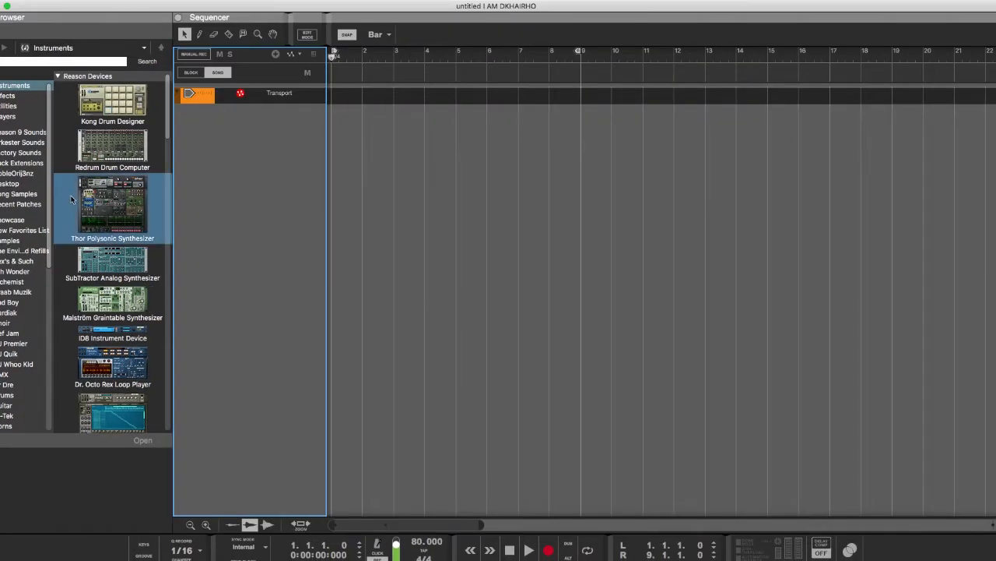
{"action": "left_click", "coordinate": [12, 189]}
{"action": "left_click", "coordinate": [97, 96]}
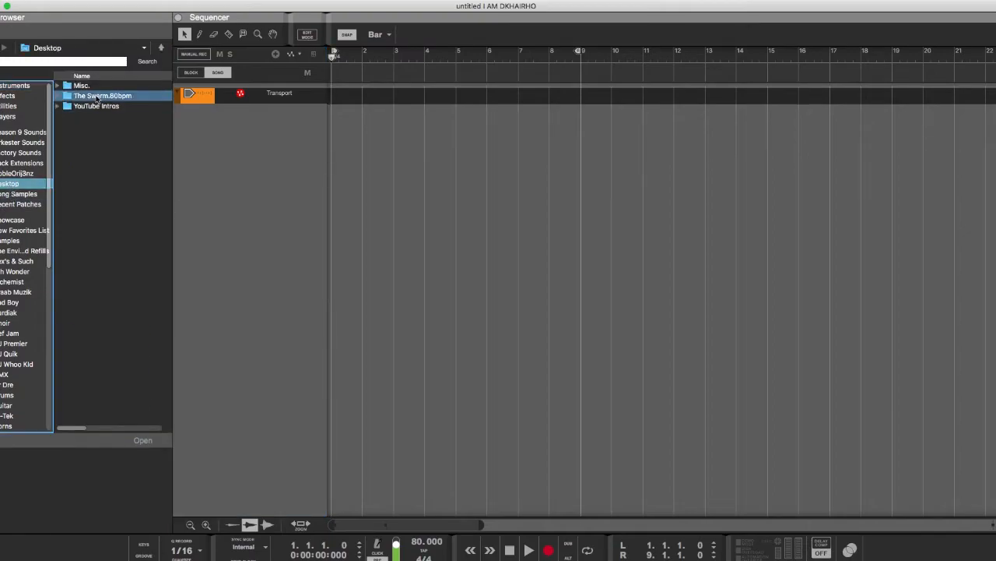
{"action": "double_click", "coordinate": [98, 97]}
{"action": "left_click", "coordinate": [106, 86]}
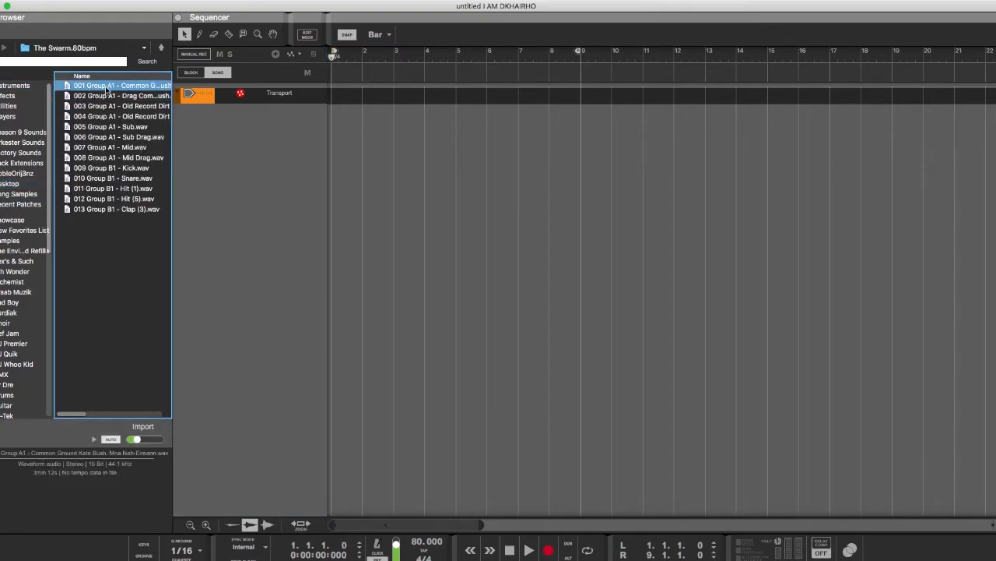
{"action": "left_click", "coordinate": [113, 210], "text": "shift"}
{"action": "left_click_drag", "start_coordinate": [114, 147], "coordinate": [251, 185]}
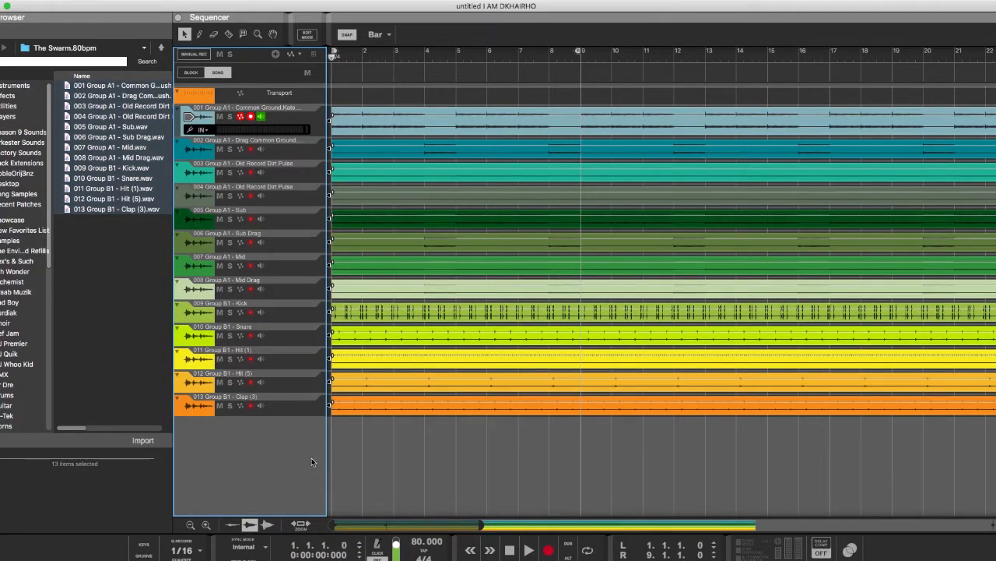
Step: Normalize all the imported audio clips in the sequencer
{"action": "left_click", "coordinate": [454, 115]}
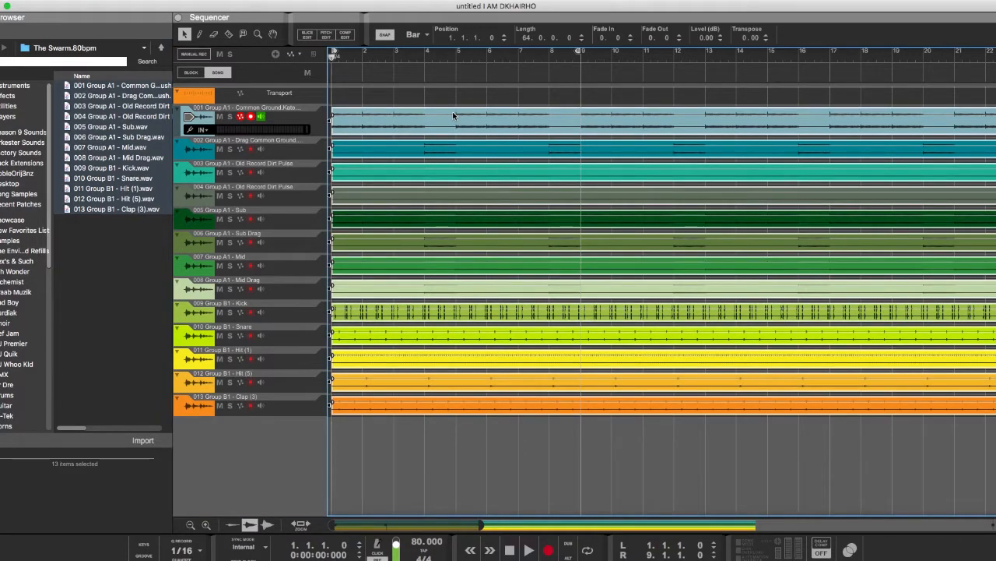
{"action": "right_click", "coordinate": [454, 116]}
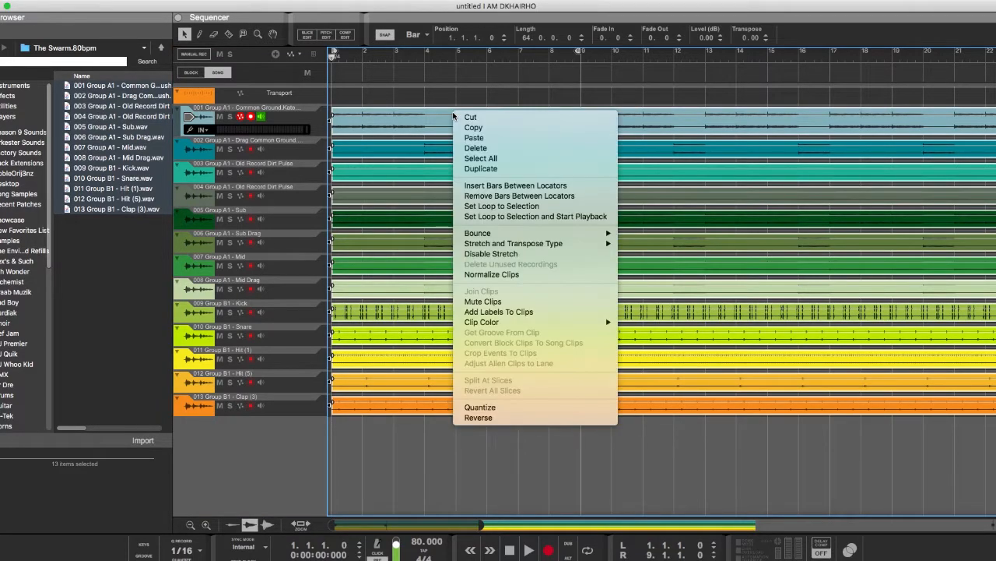
{"action": "left_click", "coordinate": [508, 276]}
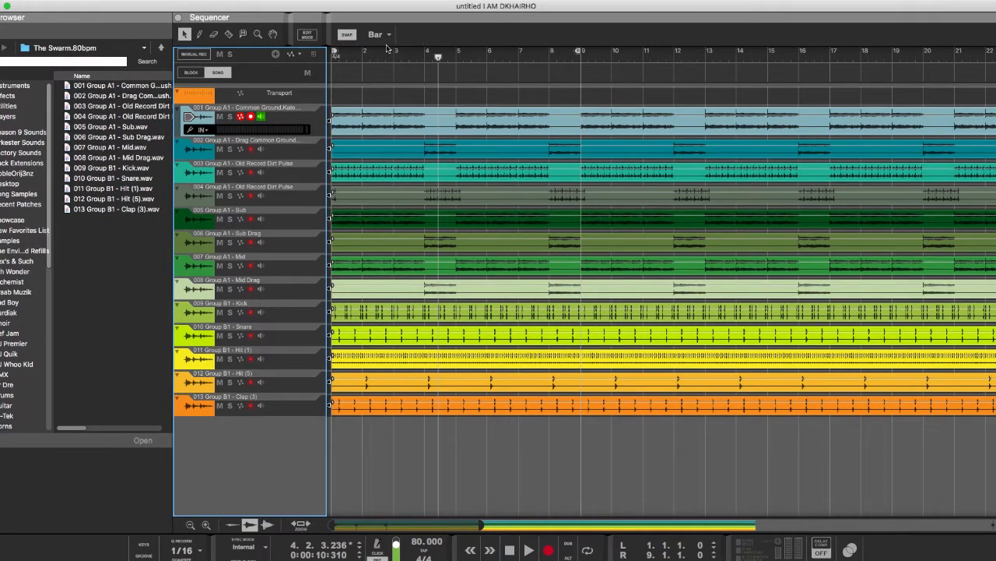
Step: Show the main mixer with the inserts and sends of the imported audio channels in view
{"action": "left_click", "coordinate": [176, 1]}
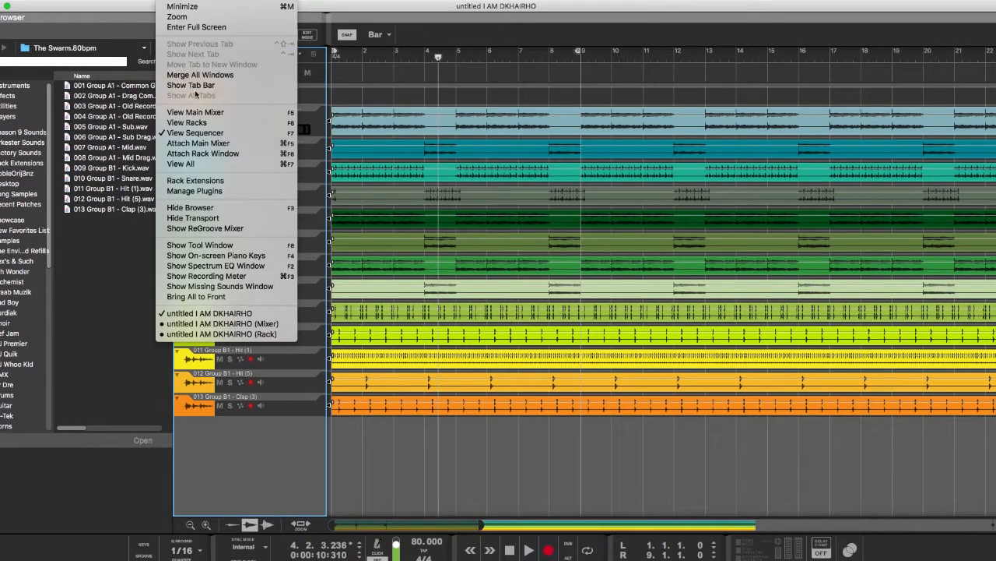
{"action": "left_click", "coordinate": [194, 113]}
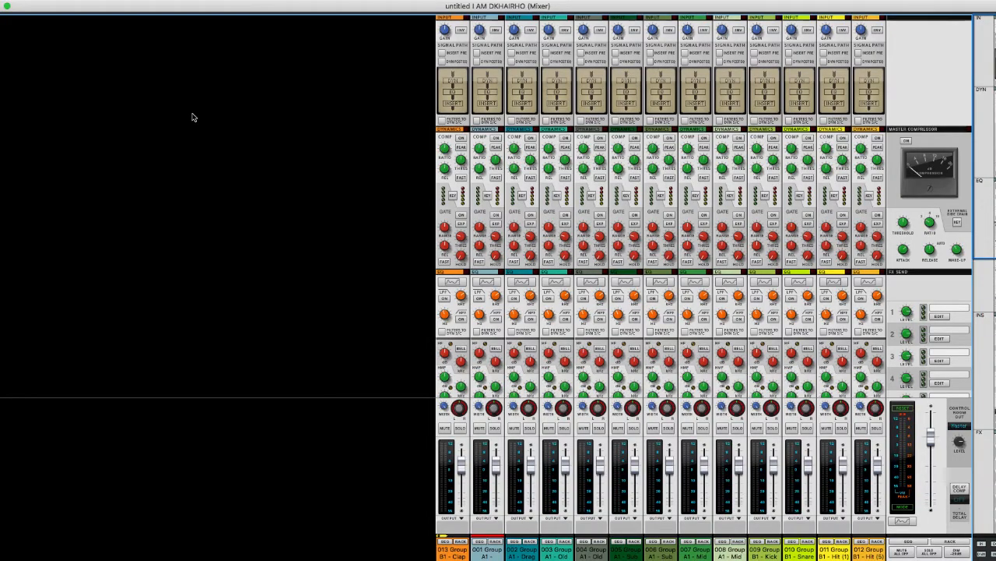
{"action": "scroll", "coordinate": [689, 220], "scroll_direction": "down", "scroll_amount": 10}
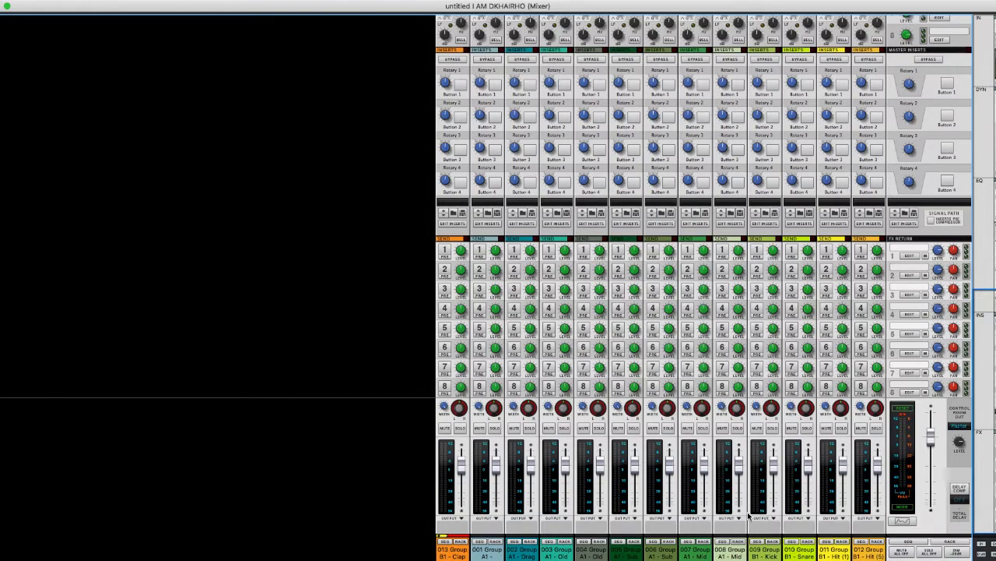
{"action": "key", "text": "space"}
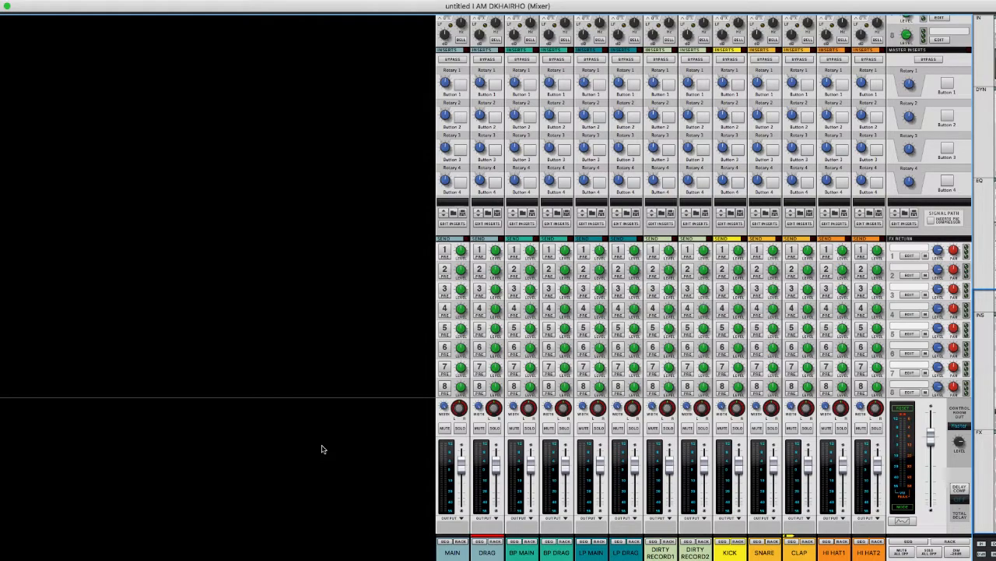
Step: Route the MAIN and DRAG channels together to a new output bus
{"action": "left_click", "coordinate": [447, 554]}
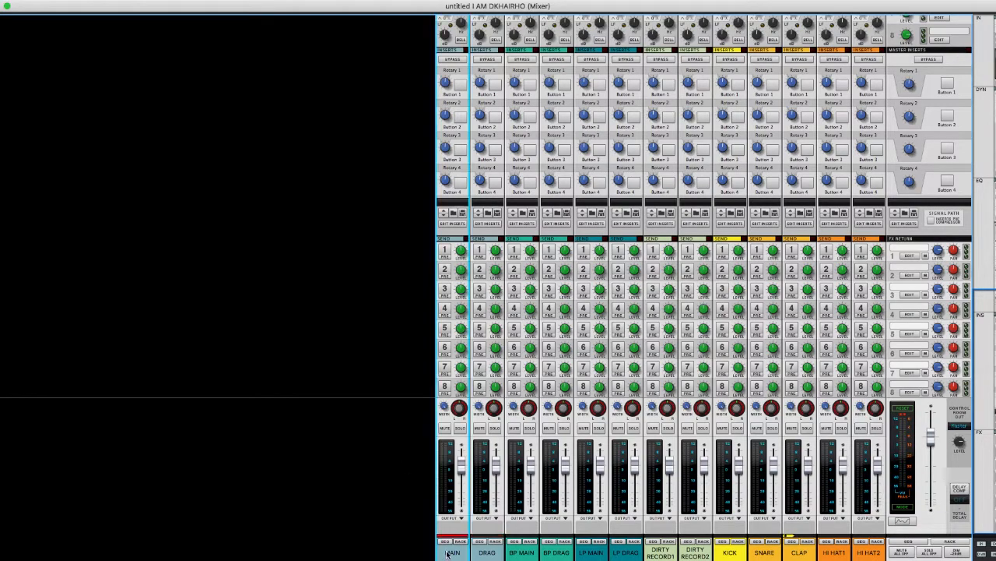
{"action": "left_click", "coordinate": [502, 556], "text": "shift"}
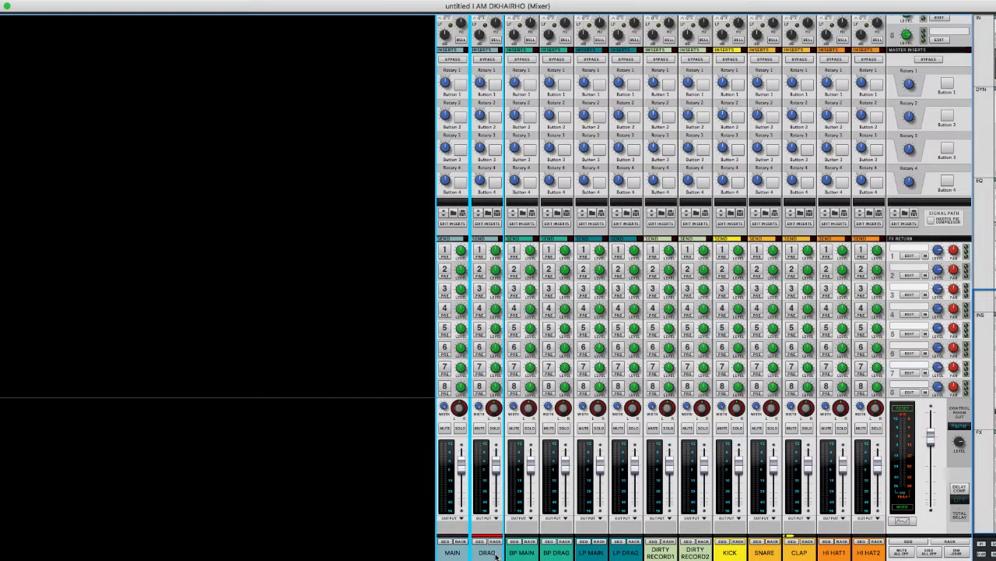
{"action": "right_click", "coordinate": [502, 556]}
{"action": "mouse_move", "coordinate": [520, 536]}
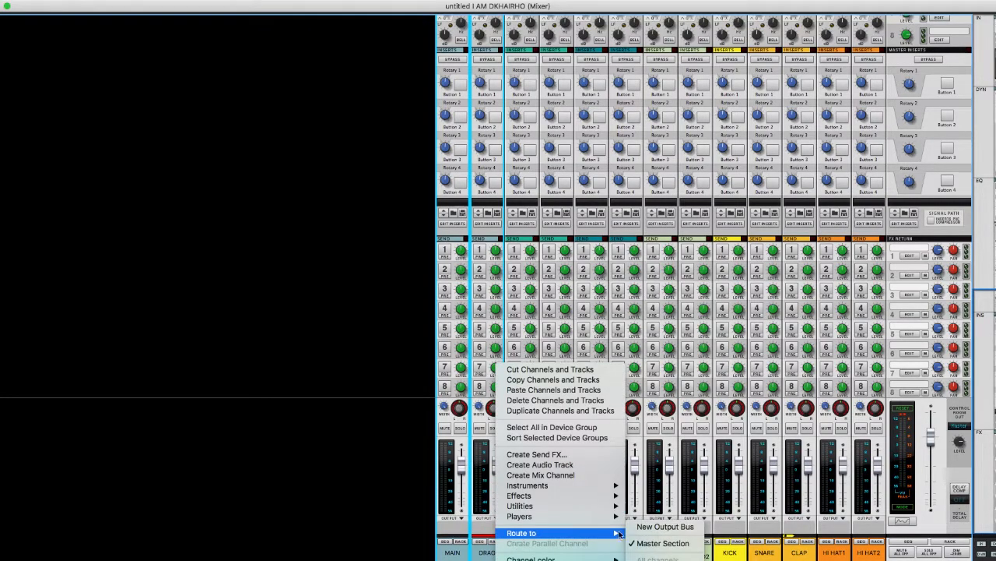
{"action": "left_click", "coordinate": [662, 527]}
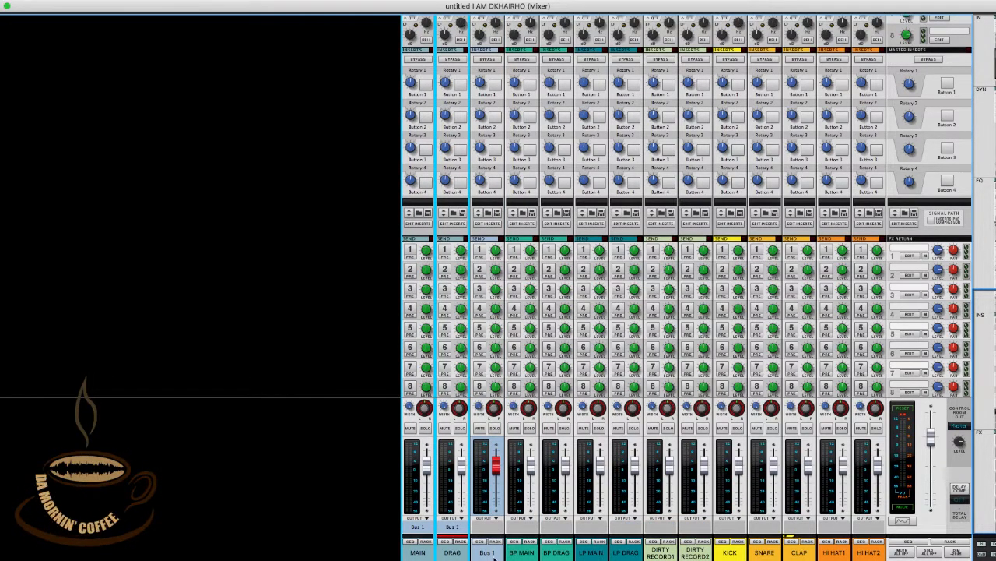
Step: Route the BP MAIN and BP DRAG channels together to a new output bus
{"action": "left_click", "coordinate": [525, 553]}
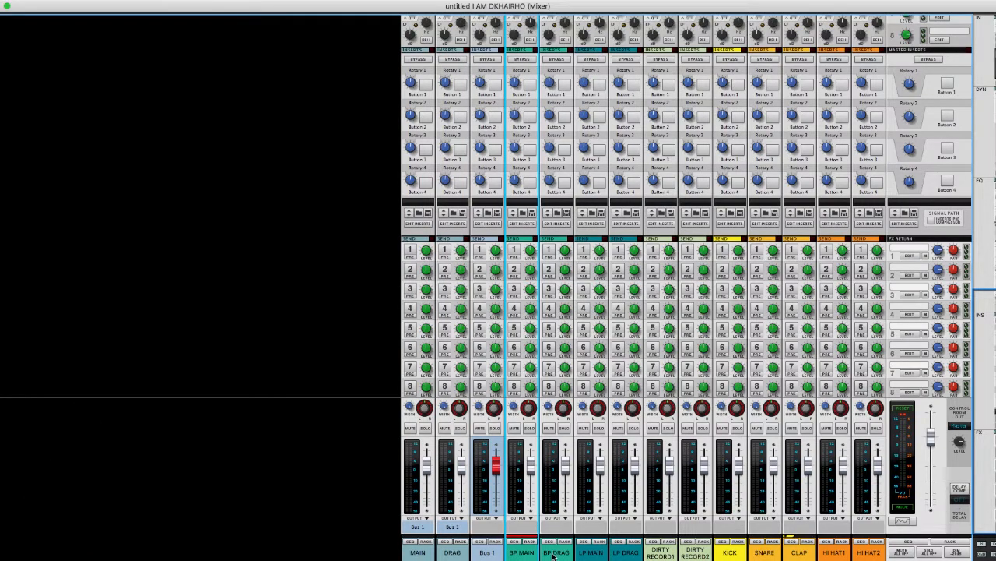
{"action": "left_click", "coordinate": [556, 553], "text": "shift"}
{"action": "right_click", "coordinate": [556, 553]}
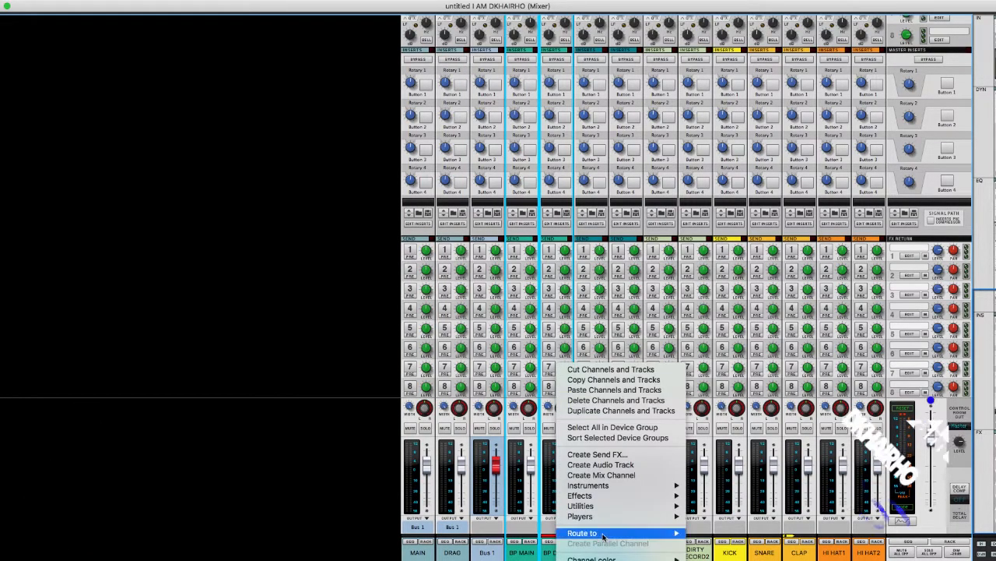
{"action": "mouse_move", "coordinate": [599, 532]}
{"action": "left_click", "coordinate": [705, 519]}
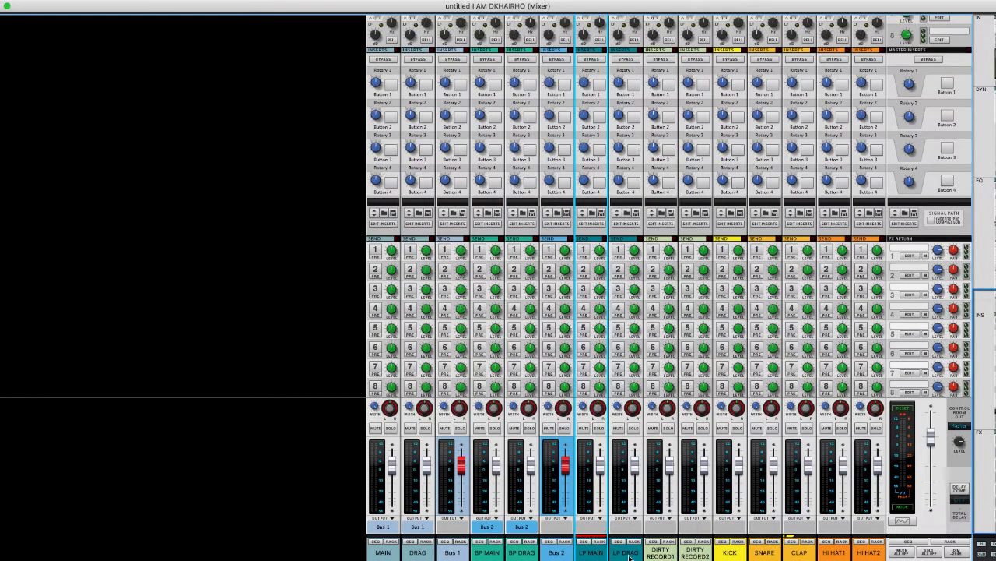
Step: Route the LP MAIN and LP DRAG channels together to a new output bus
{"action": "left_click", "coordinate": [634, 554], "text": "shift"}
{"action": "right_click", "coordinate": [634, 554]}
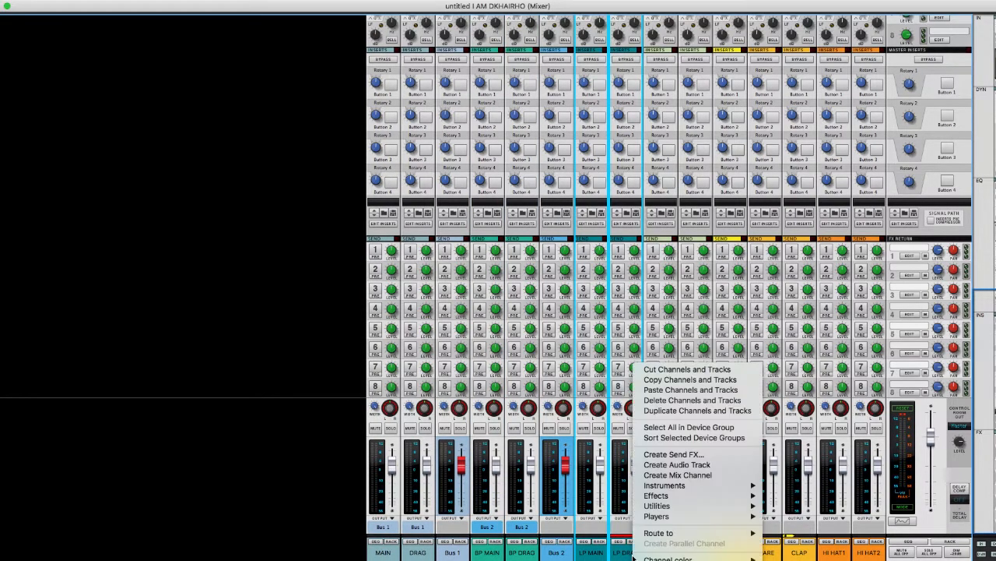
{"action": "mouse_move", "coordinate": [658, 535]}
{"action": "left_click", "coordinate": [788, 506]}
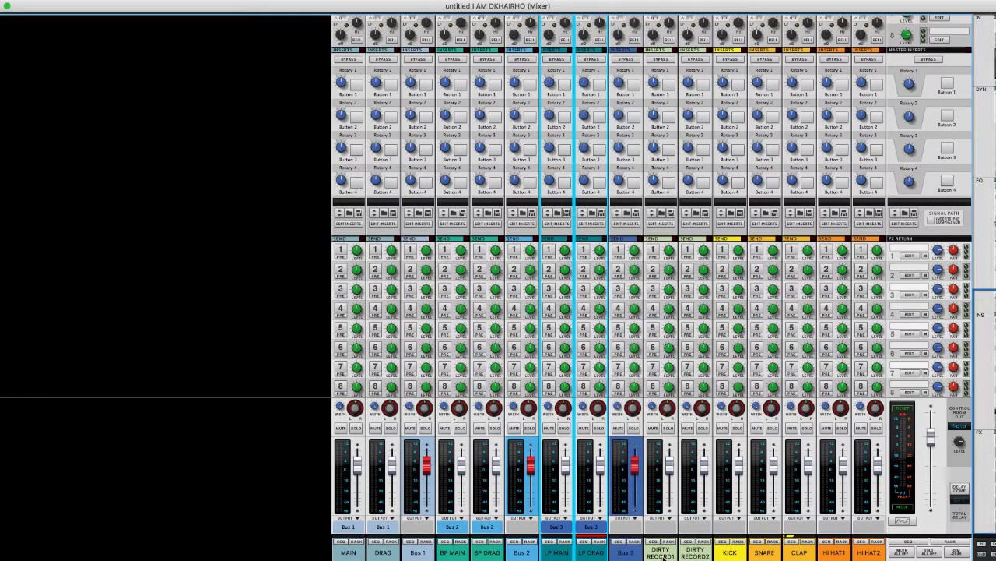
Step: Route the DIRTY RECORD1 and DIRTY RECORD2 channels together to a new output bus
{"action": "left_click", "coordinate": [685, 553], "text": "shift"}
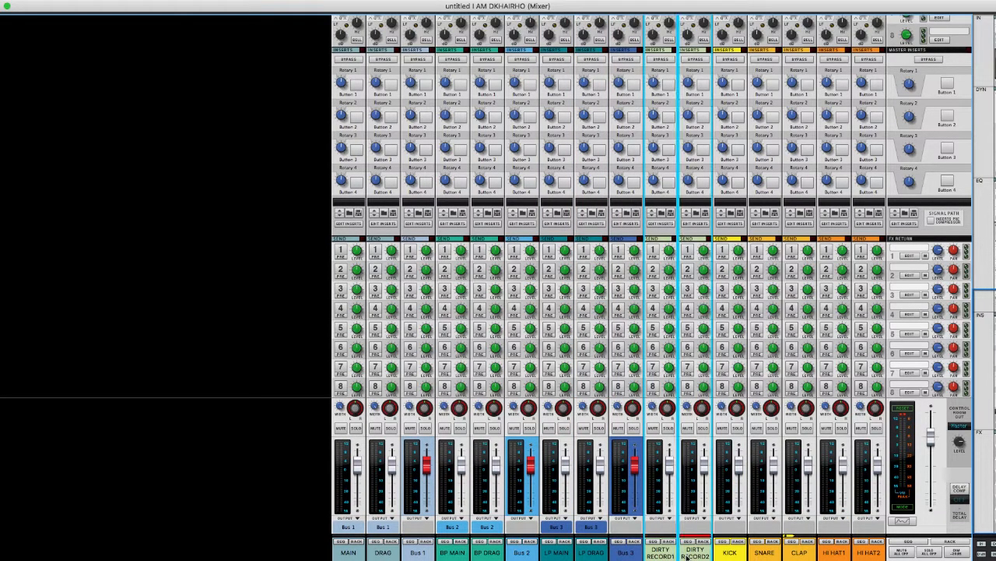
{"action": "right_click", "coordinate": [686, 553]}
{"action": "mouse_move", "coordinate": [801, 533]}
{"action": "left_click", "coordinate": [843, 498]}
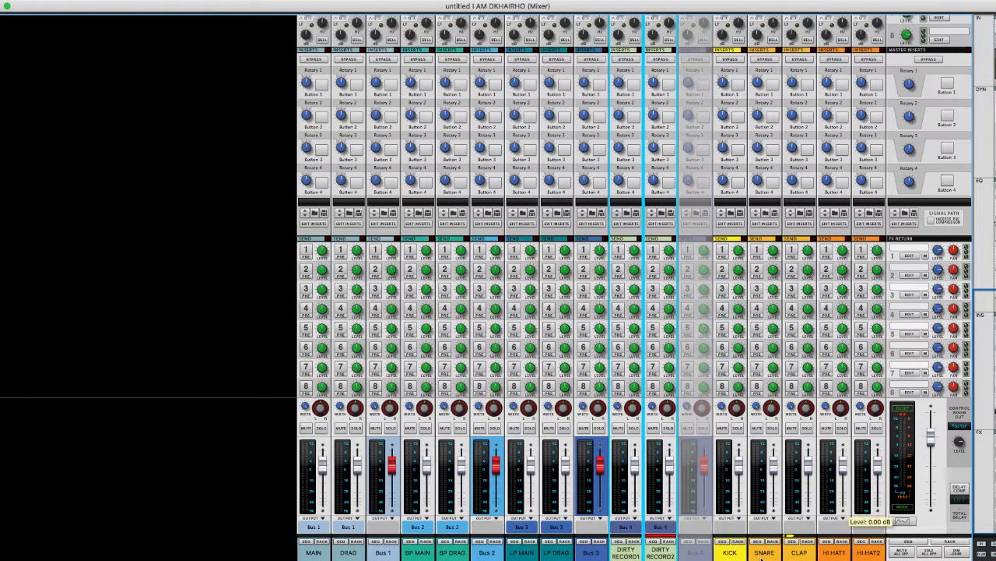
Step: Route the SNARE and CLAP channels together to a new output bus
{"action": "left_click", "coordinate": [766, 553]}
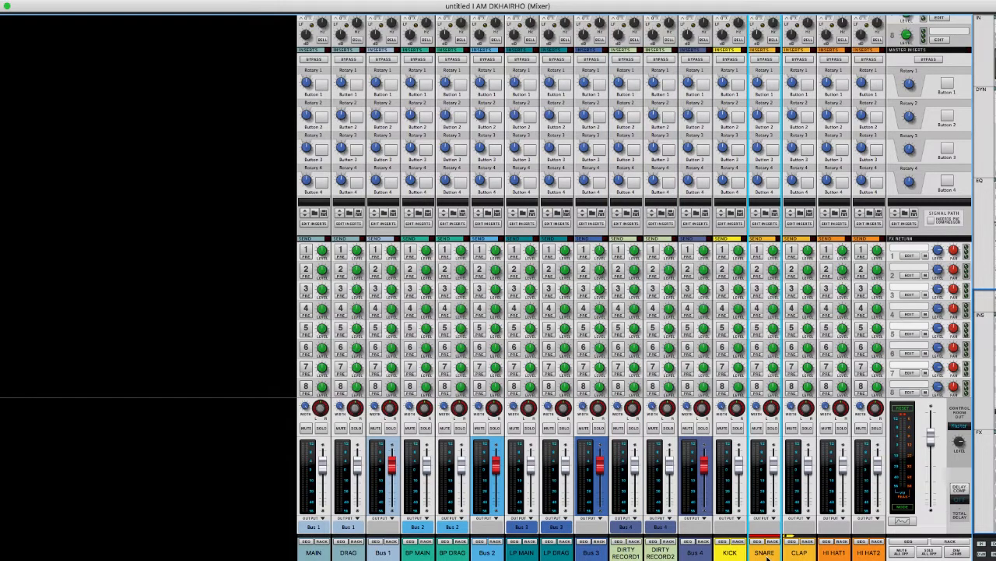
{"action": "left_click", "coordinate": [797, 555]}
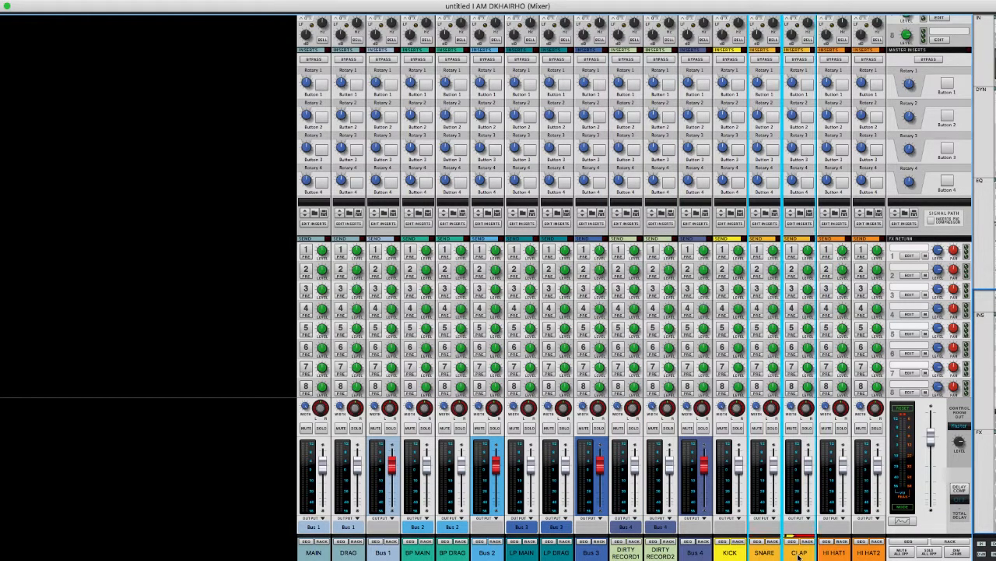
{"action": "right_click", "coordinate": [796, 554]}
{"action": "mouse_move", "coordinate": [864, 533]}
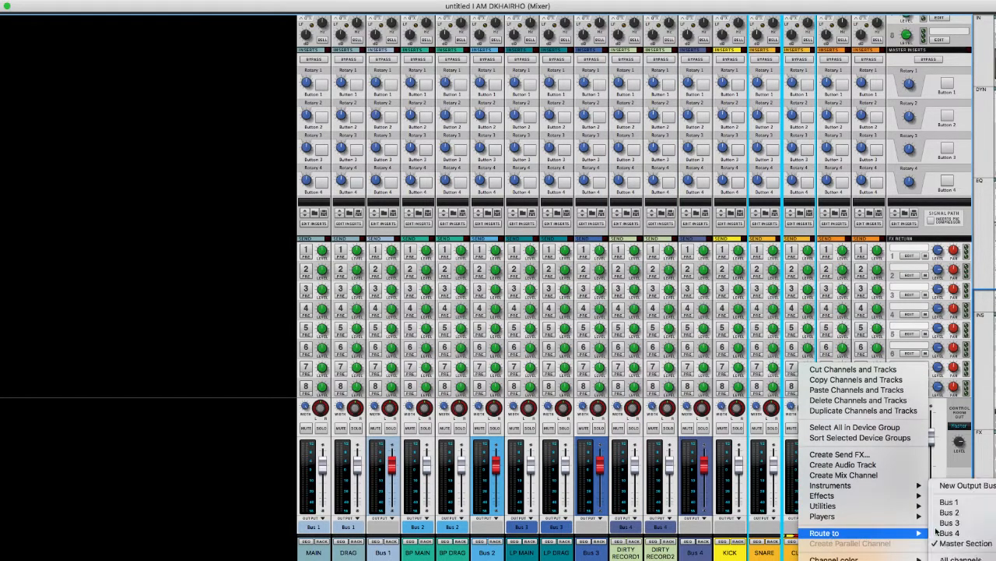
{"action": "left_click", "coordinate": [962, 485]}
Step: Route the HI HAT1 and HI HAT2 channels together to a new output bus
{"action": "left_click", "coordinate": [840, 553]}
{"action": "left_click", "coordinate": [876, 554], "text": "shift"}
{"action": "right_click", "coordinate": [877, 555]}
{"action": "mouse_move", "coordinate": [906, 535]}
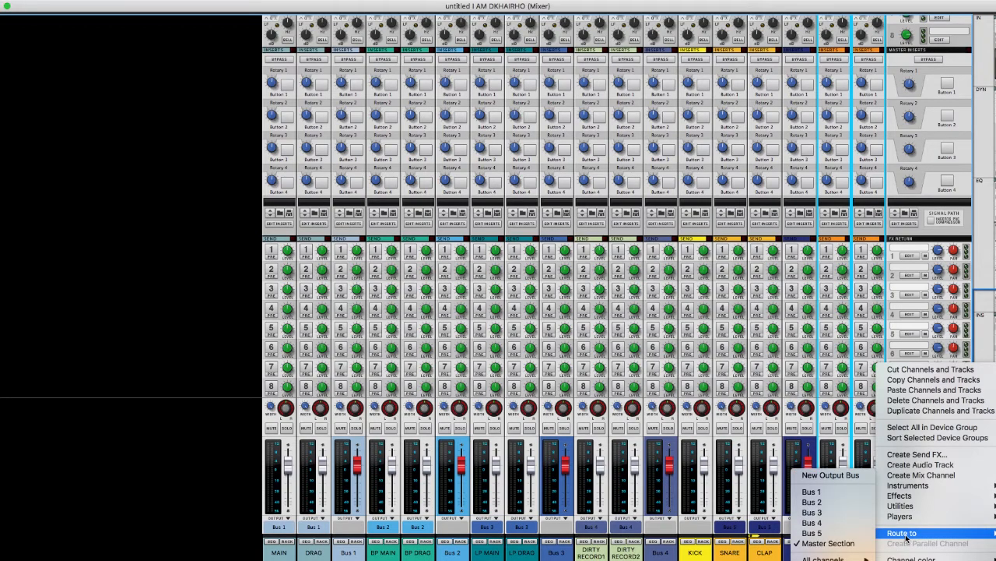
{"action": "left_click", "coordinate": [849, 476]}
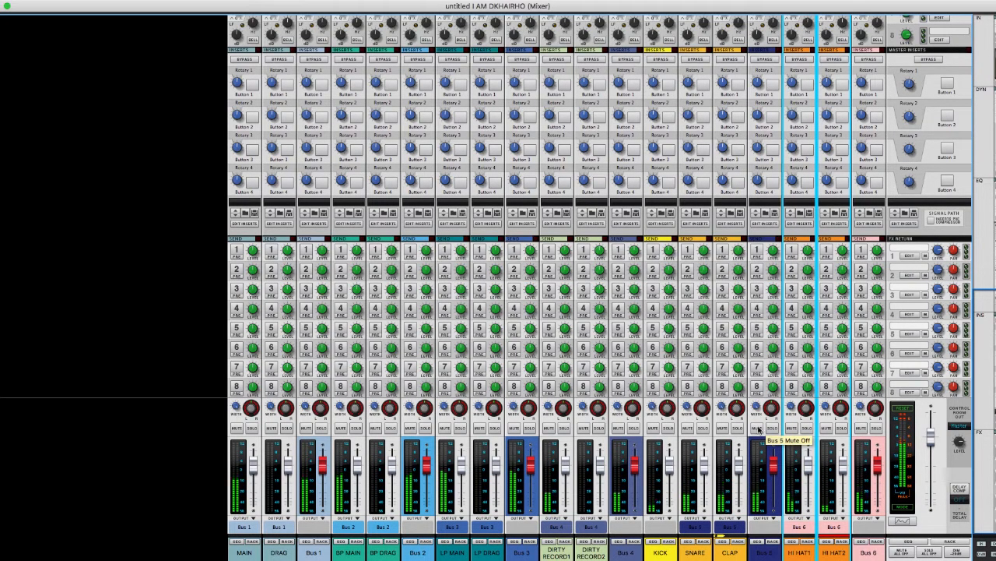
Step: Mute and unmute Bus 5 during playback to hear the song without the snare and clap
{"action": "left_click", "coordinate": [758, 428]}
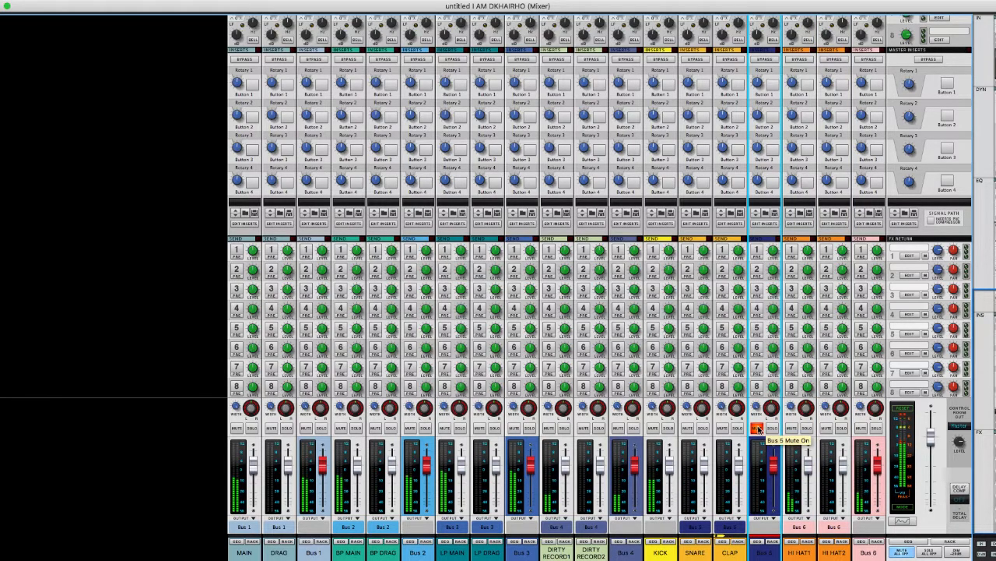
{"action": "left_click", "coordinate": [758, 428]}
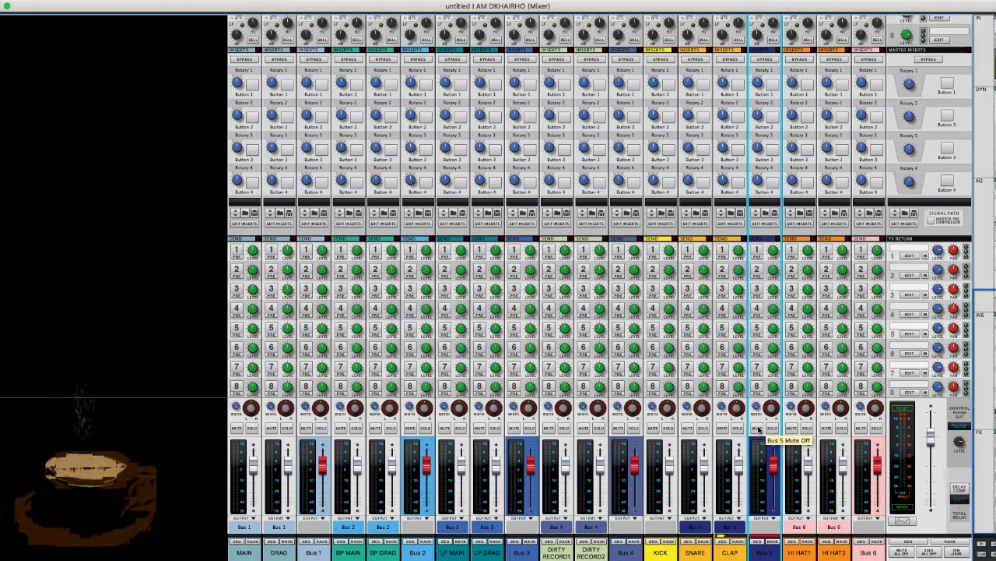
{"action": "left_click", "coordinate": [141, 201]}
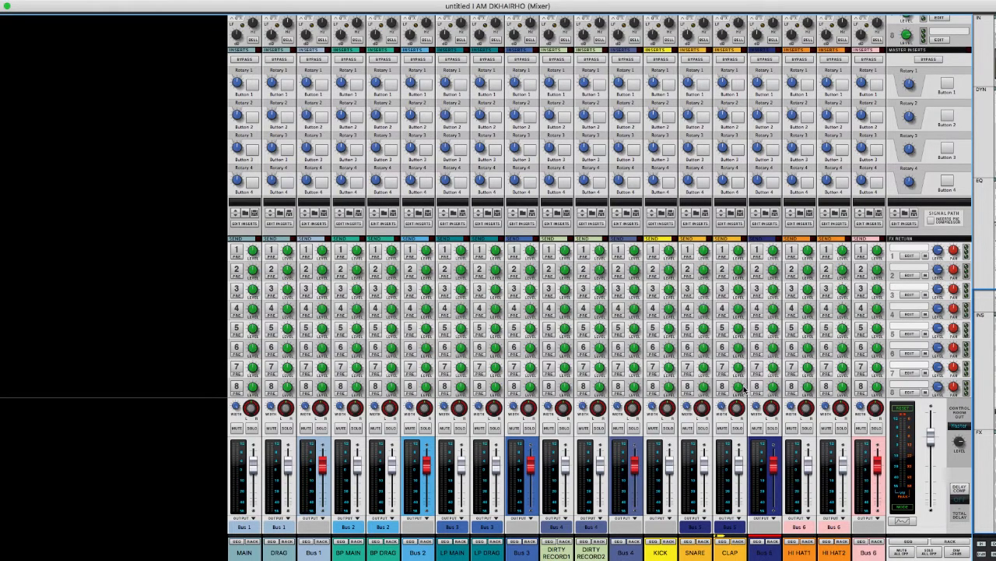
Step: Create a sequencer automation lane for Bus 5's mute and return to the main mixer
{"action": "right_click", "coordinate": [758, 430]}
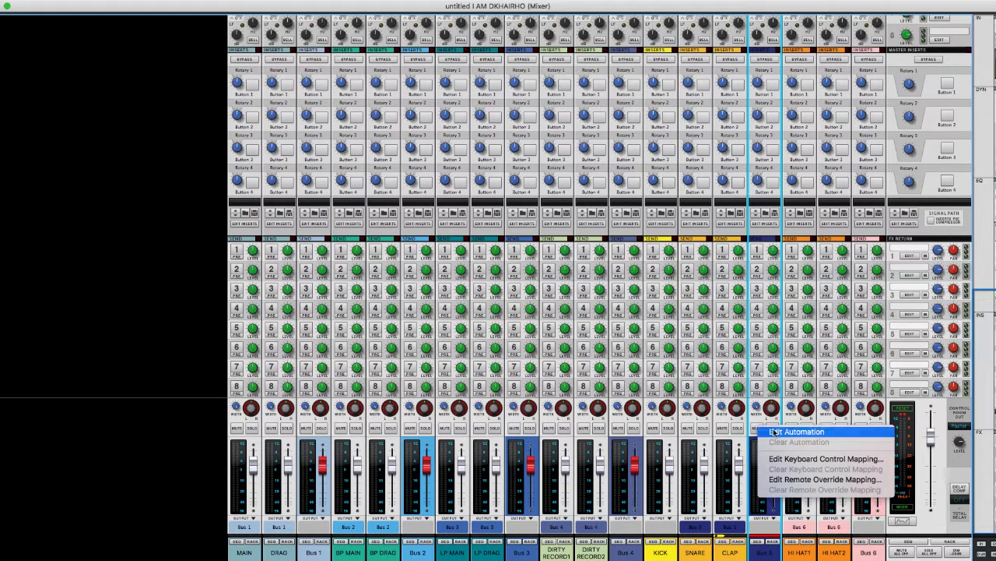
{"action": "left_click", "coordinate": [782, 432]}
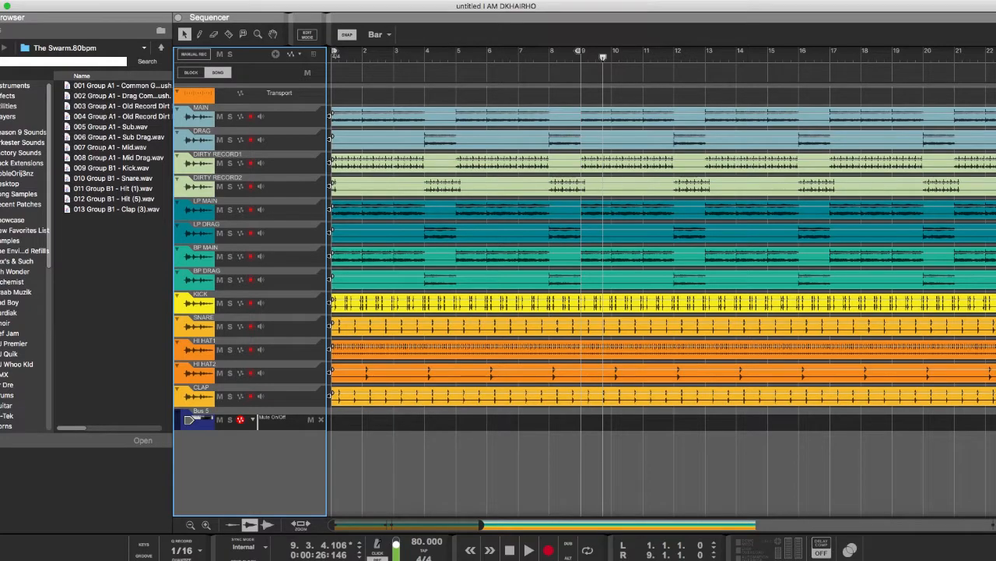
{"action": "left_click", "coordinate": [177, 0]}
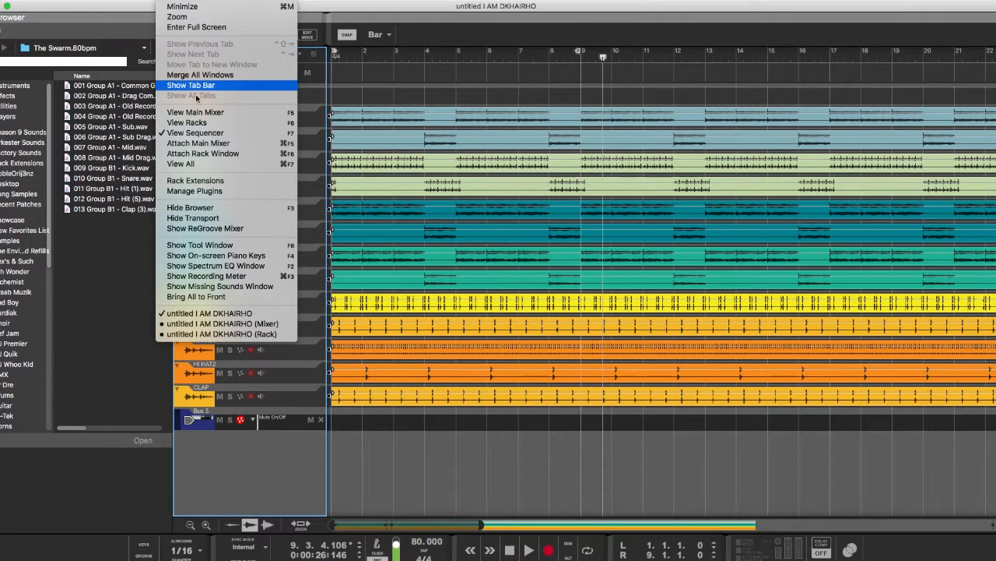
{"action": "left_click", "coordinate": [206, 114]}
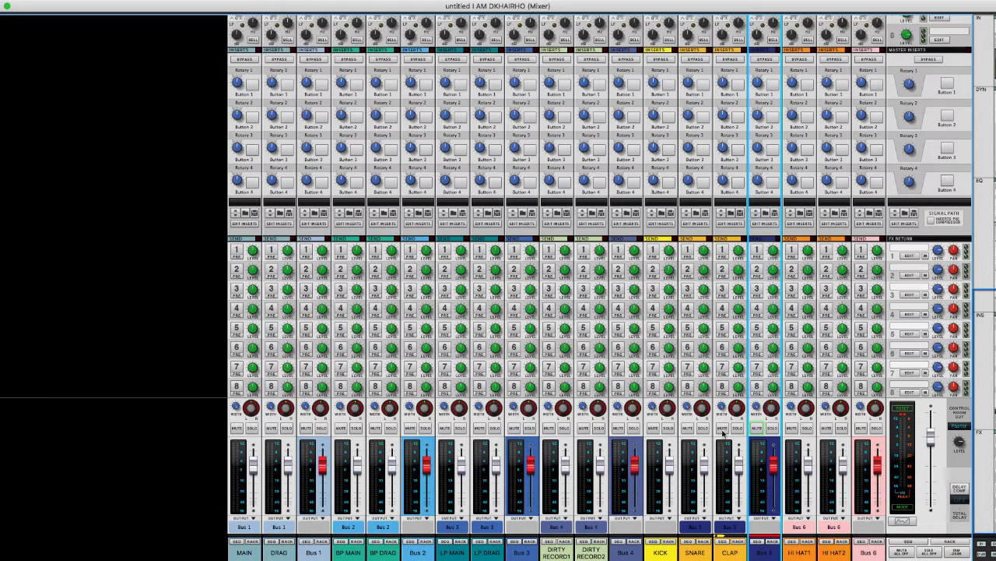
Step: Play the song while repeatedly muting and unmuting the automated Bus 5, and stop playback
{"action": "key", "text": "space"}
{"action": "left_click", "coordinate": [758, 428]}
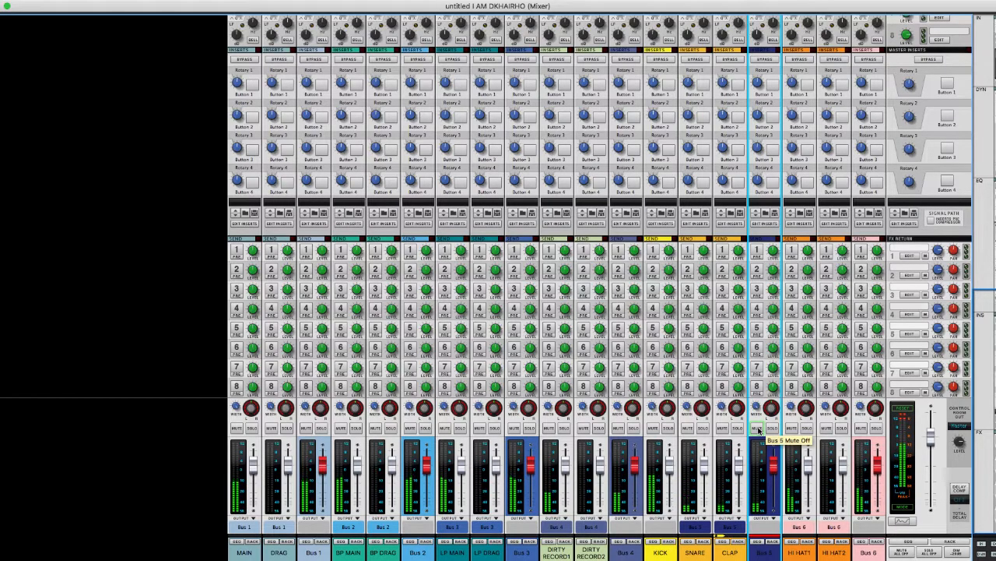
{"action": "left_click", "coordinate": [757, 428]}
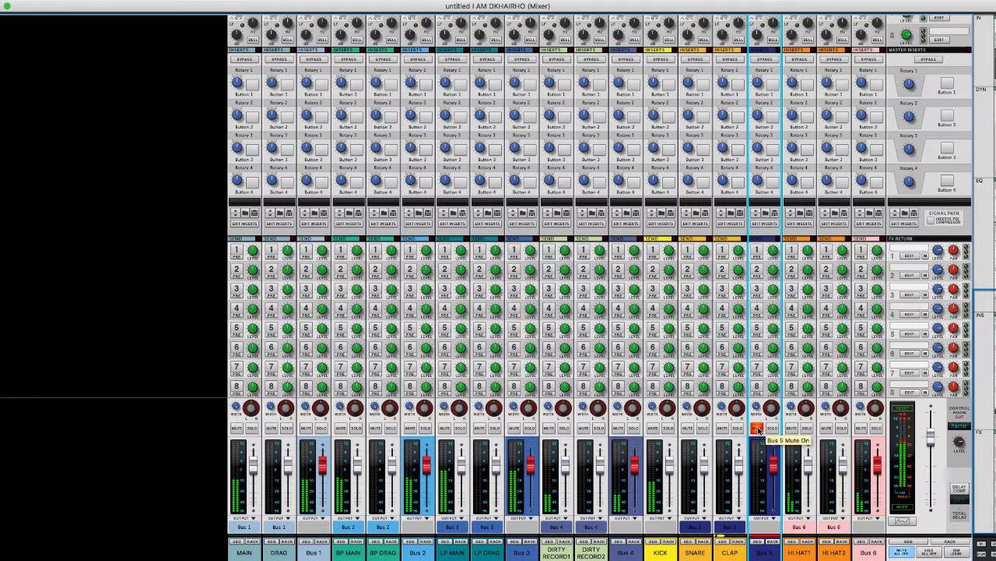
{"action": "left_click", "coordinate": [758, 428]}
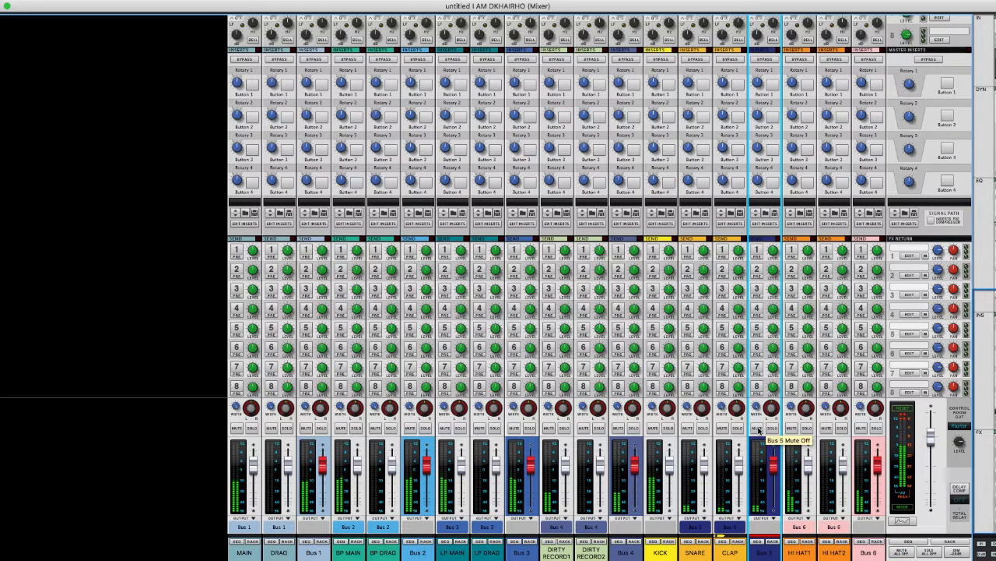
{"action": "left_click", "coordinate": [757, 428]}
{"action": "left_click", "coordinate": [757, 428]}
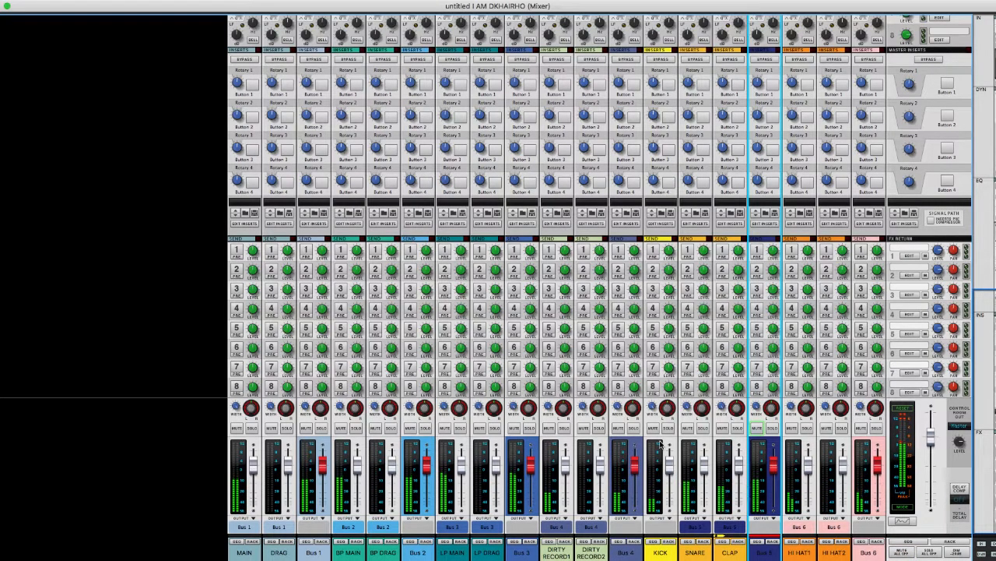
{"action": "key", "text": "space"}
{"action": "left_click", "coordinate": [136, 185]}
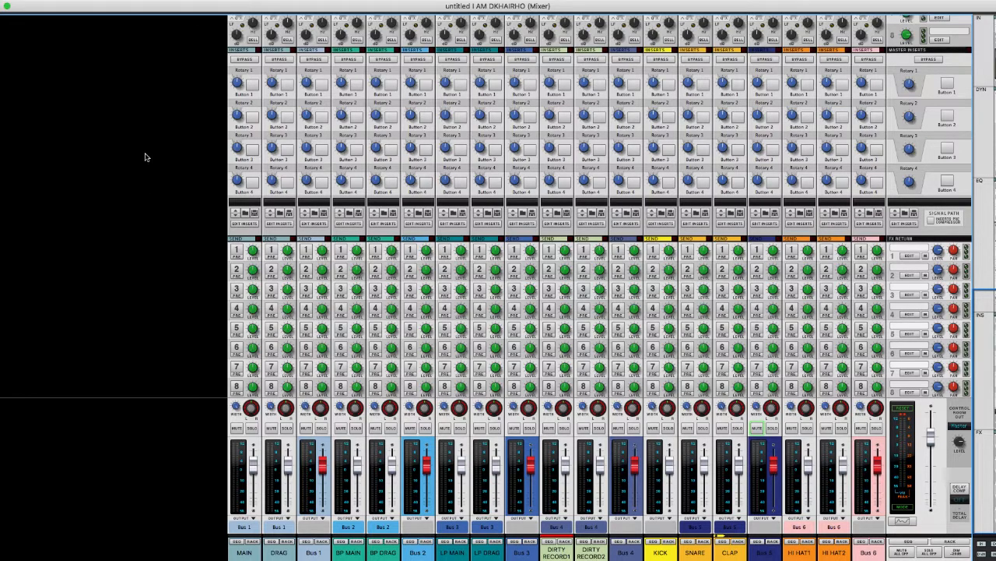
Step: Show the racks, browse the effect devices and add The Echo to Bus 1's insert effects
{"action": "left_click", "coordinate": [176, 1]}
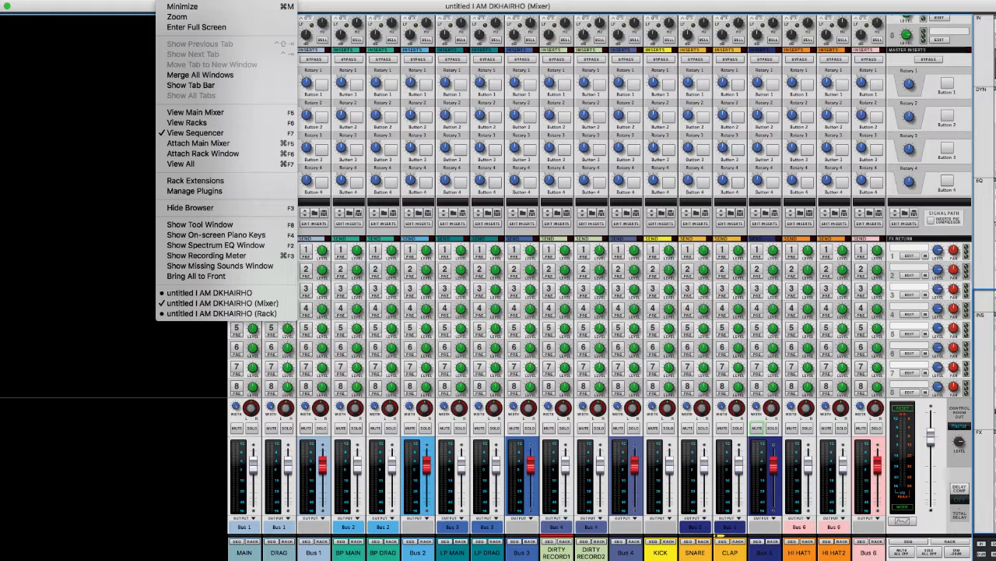
{"action": "left_click", "coordinate": [206, 126]}
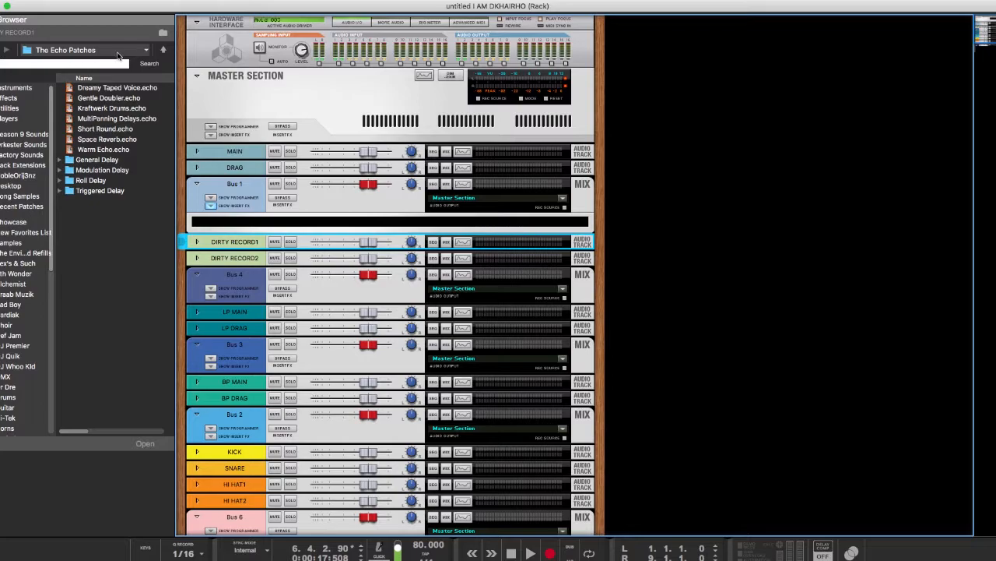
{"action": "left_click", "coordinate": [10, 98]}
{"action": "left_click", "coordinate": [132, 166]}
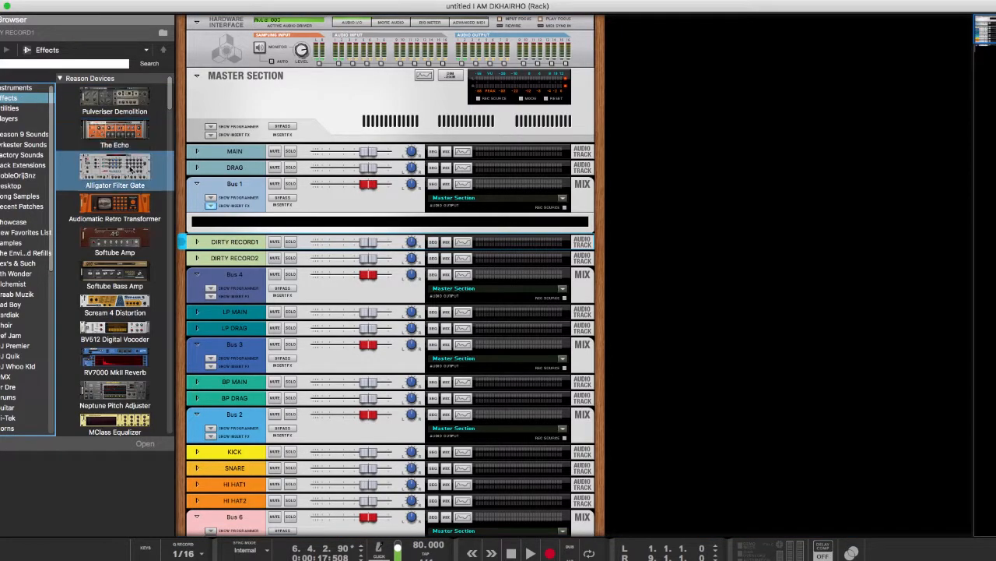
{"action": "scroll", "coordinate": [132, 167], "scroll_direction": "down", "scroll_amount": 15}
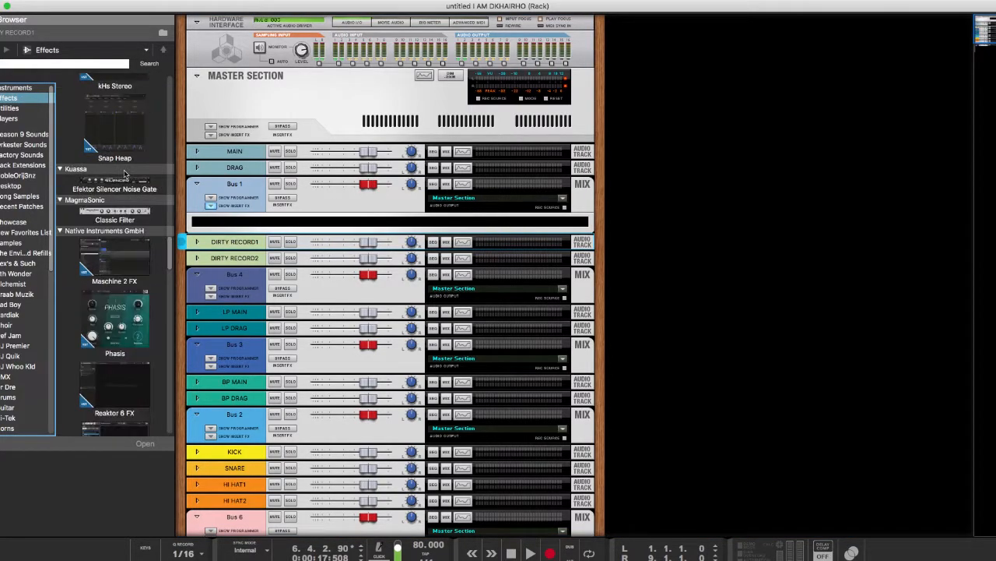
{"action": "scroll", "coordinate": [124, 173], "scroll_direction": "down", "scroll_amount": 12}
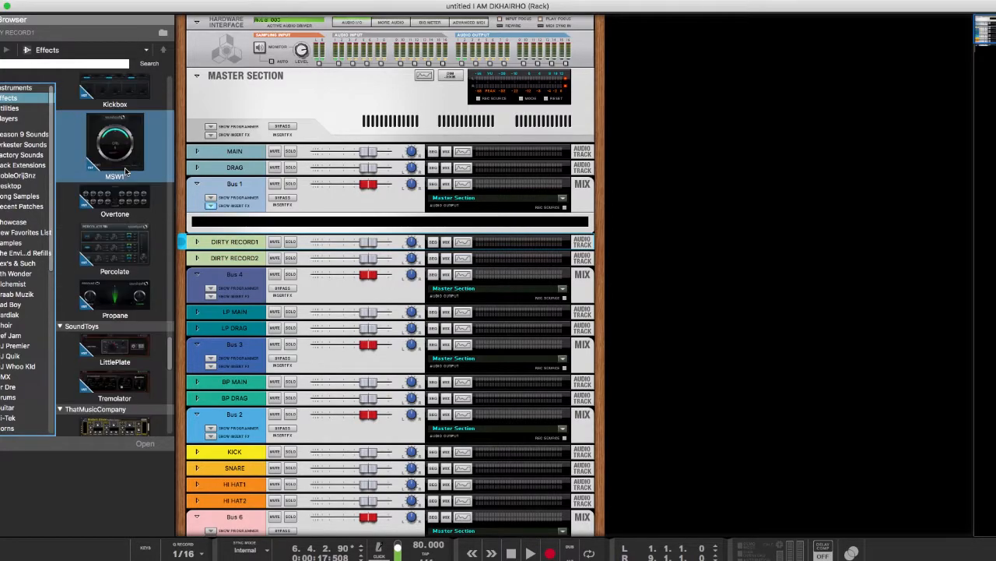
{"action": "scroll", "coordinate": [124, 173], "scroll_direction": "down", "scroll_amount": 12}
{"action": "scroll", "coordinate": [126, 167], "scroll_direction": "up", "scroll_amount": 15}
{"action": "scroll", "coordinate": [126, 165], "scroll_direction": "up", "scroll_amount": 10}
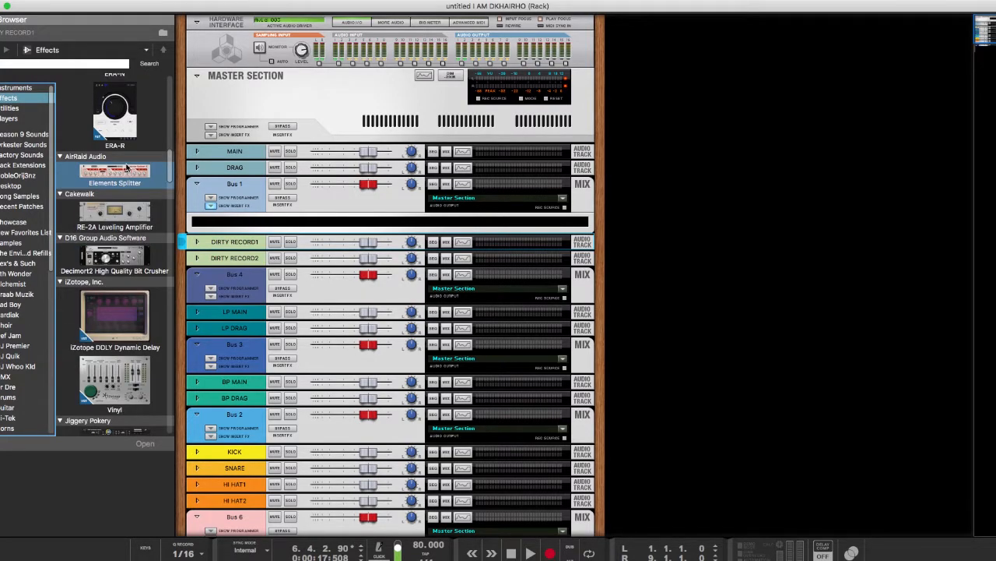
{"action": "scroll", "coordinate": [127, 166], "scroll_direction": "up", "scroll_amount": 15}
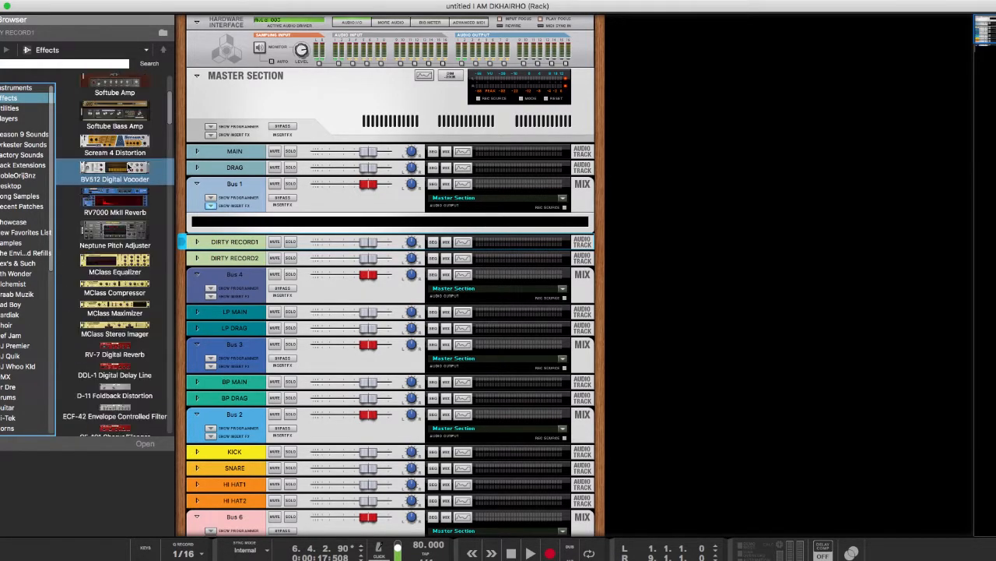
{"action": "left_click_drag", "start_coordinate": [122, 132], "coordinate": [313, 231]}
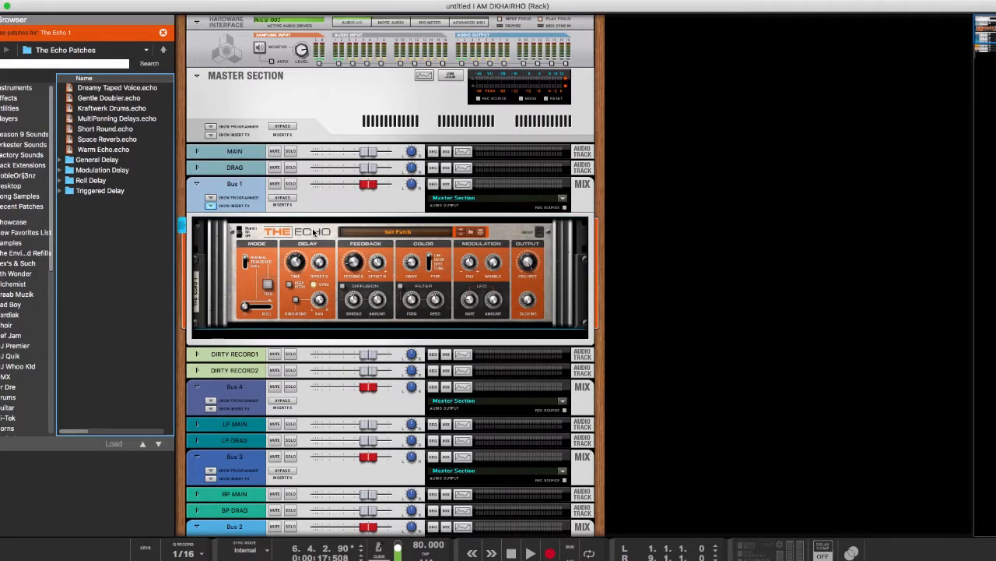
Step: Play the song and load the Space Reverb.echo patch into The Echo on Bus 1
{"action": "key", "text": "space"}
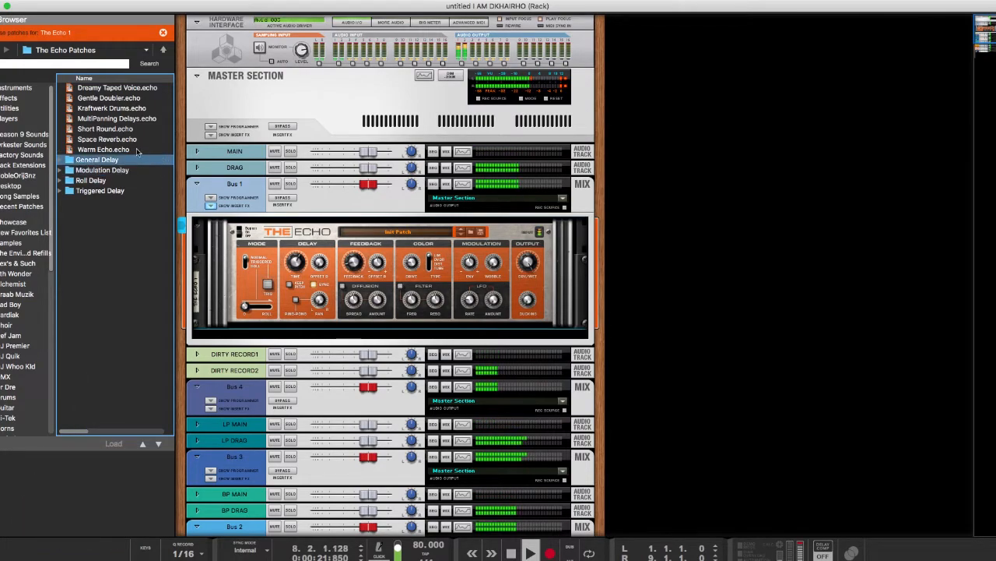
{"action": "left_click_drag", "start_coordinate": [125, 139], "coordinate": [370, 271]}
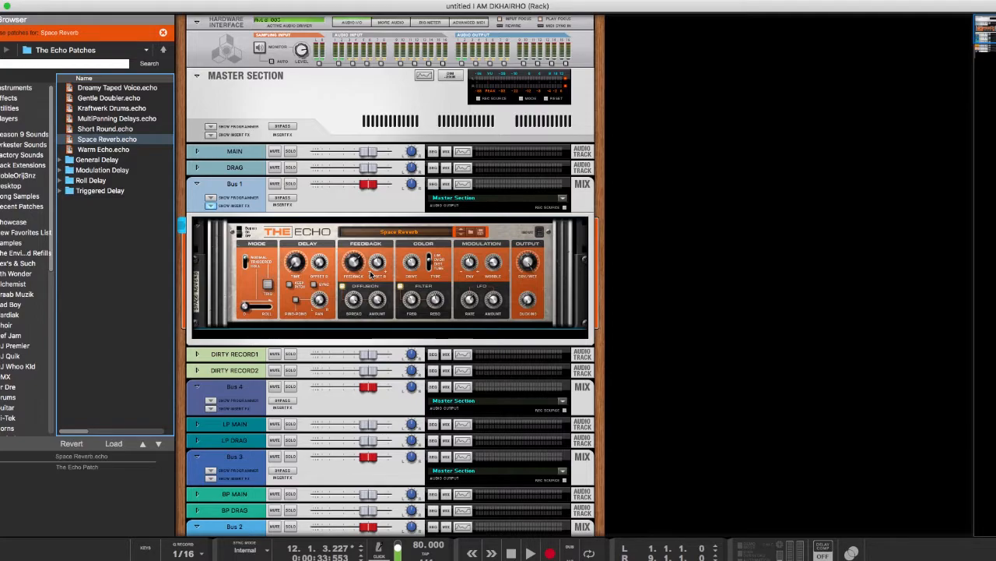
{"action": "left_click", "coordinate": [664, 235]}
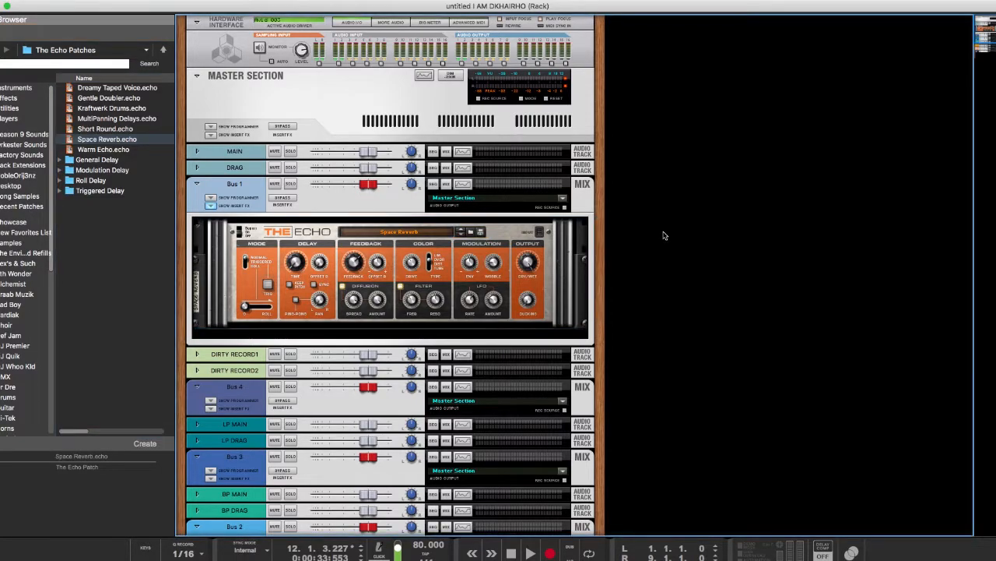